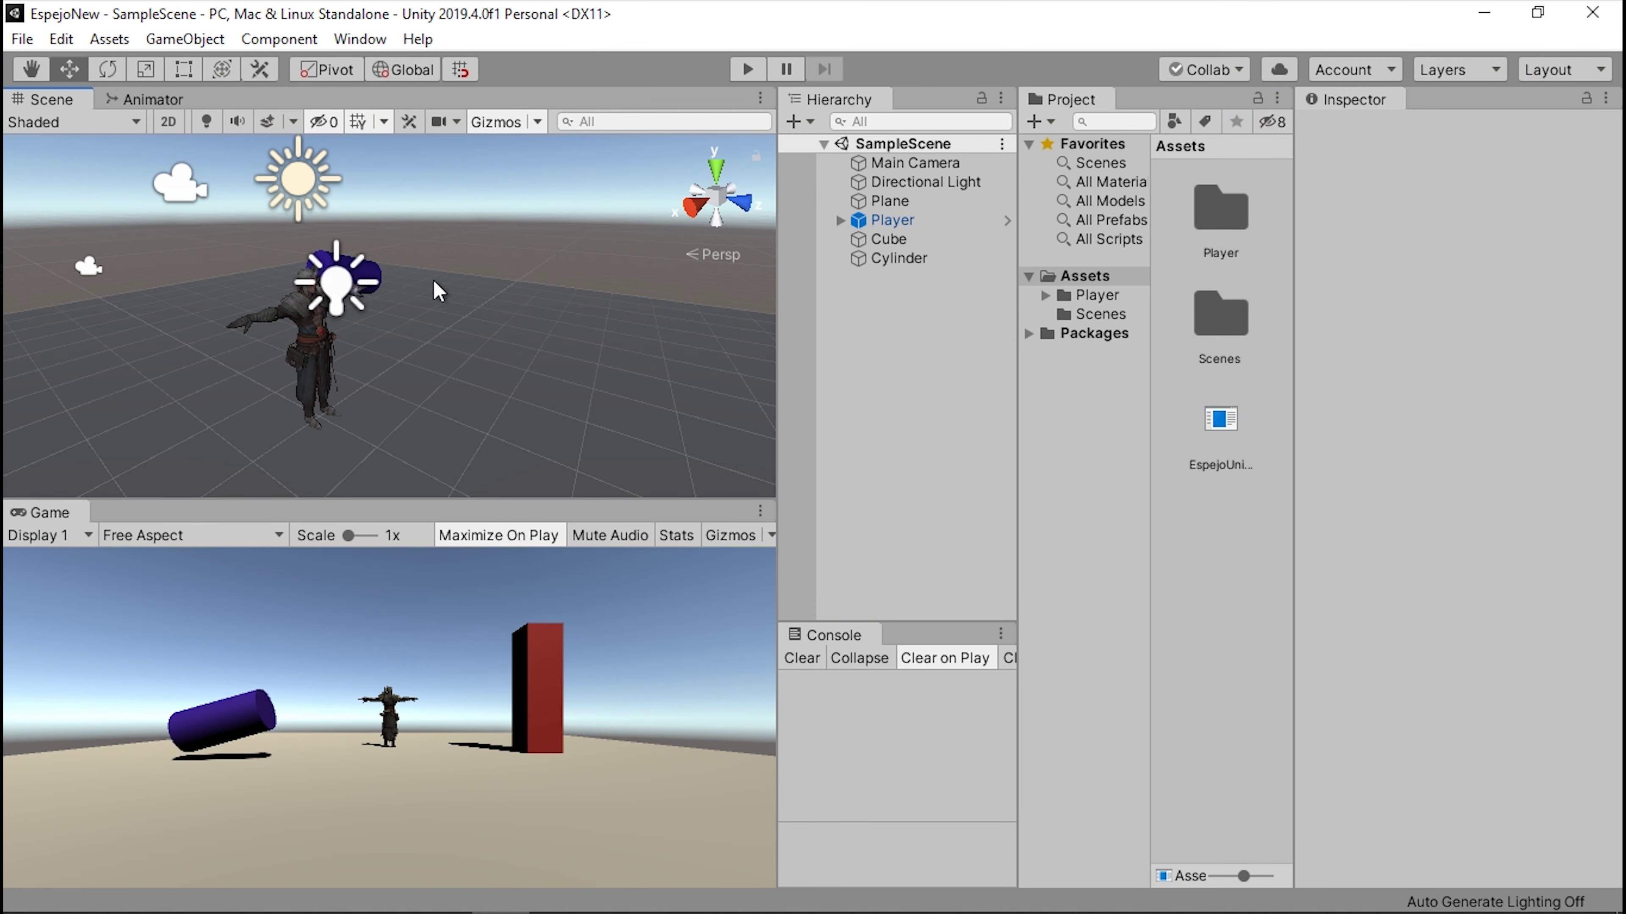
Step: Orbit the Scene view around the Player character
{"action": "left_click_drag", "start_coordinate": [439, 292], "coordinate": [530, 273], "text": "alt"}
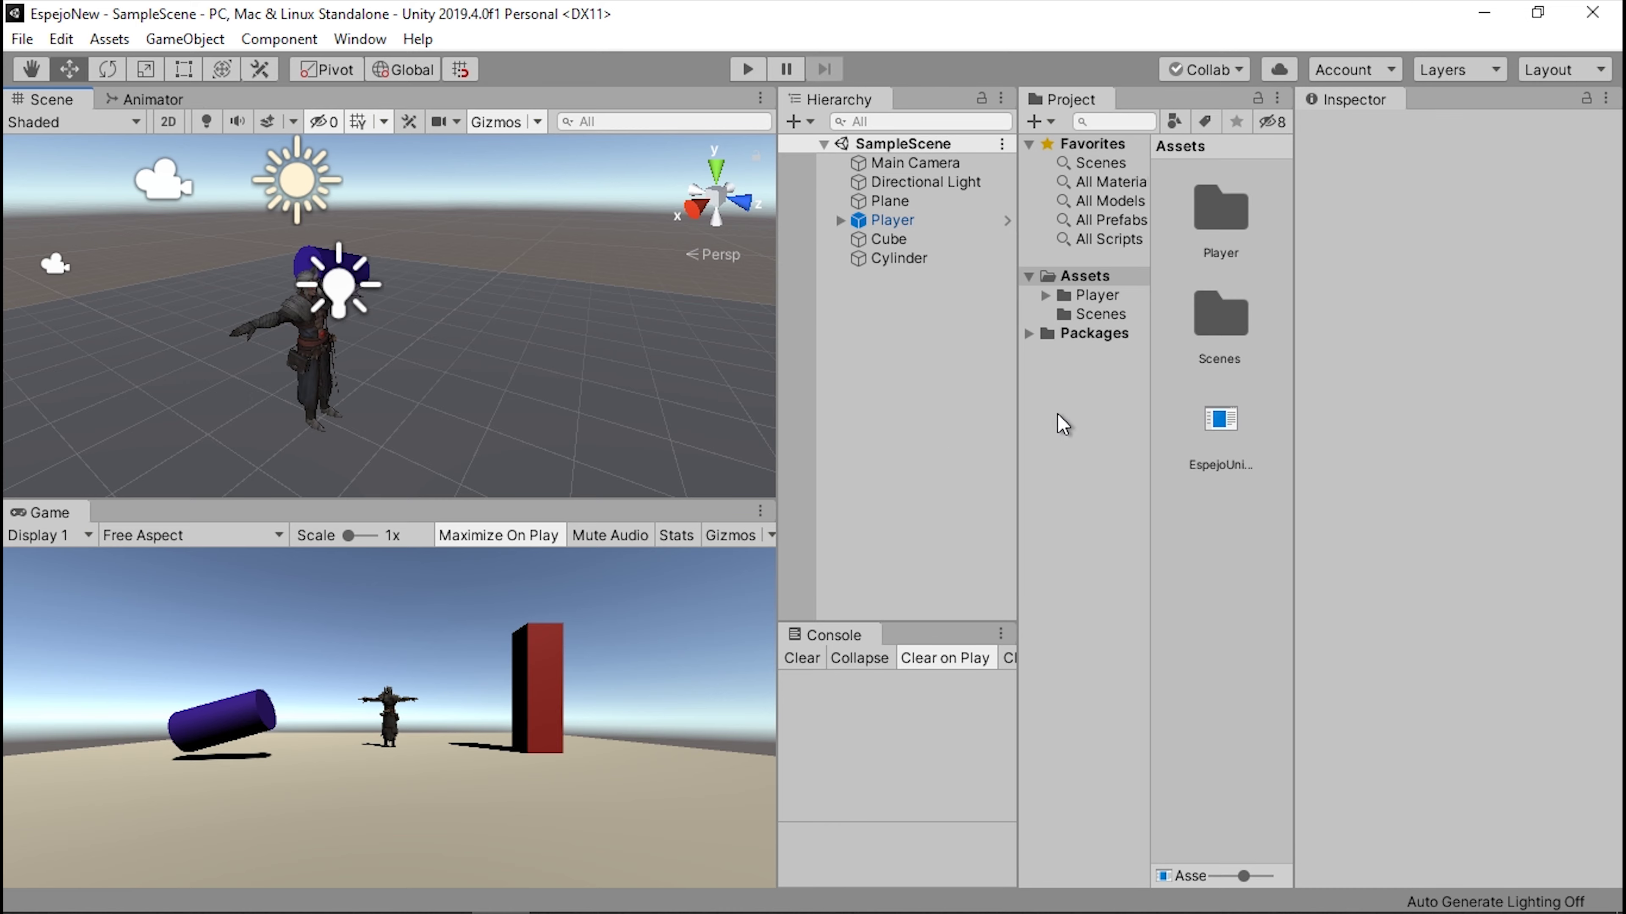
Step: Switch to Chrome and maximize the MEGA download page window
{"action": "key", "text": "alt+Tab"}
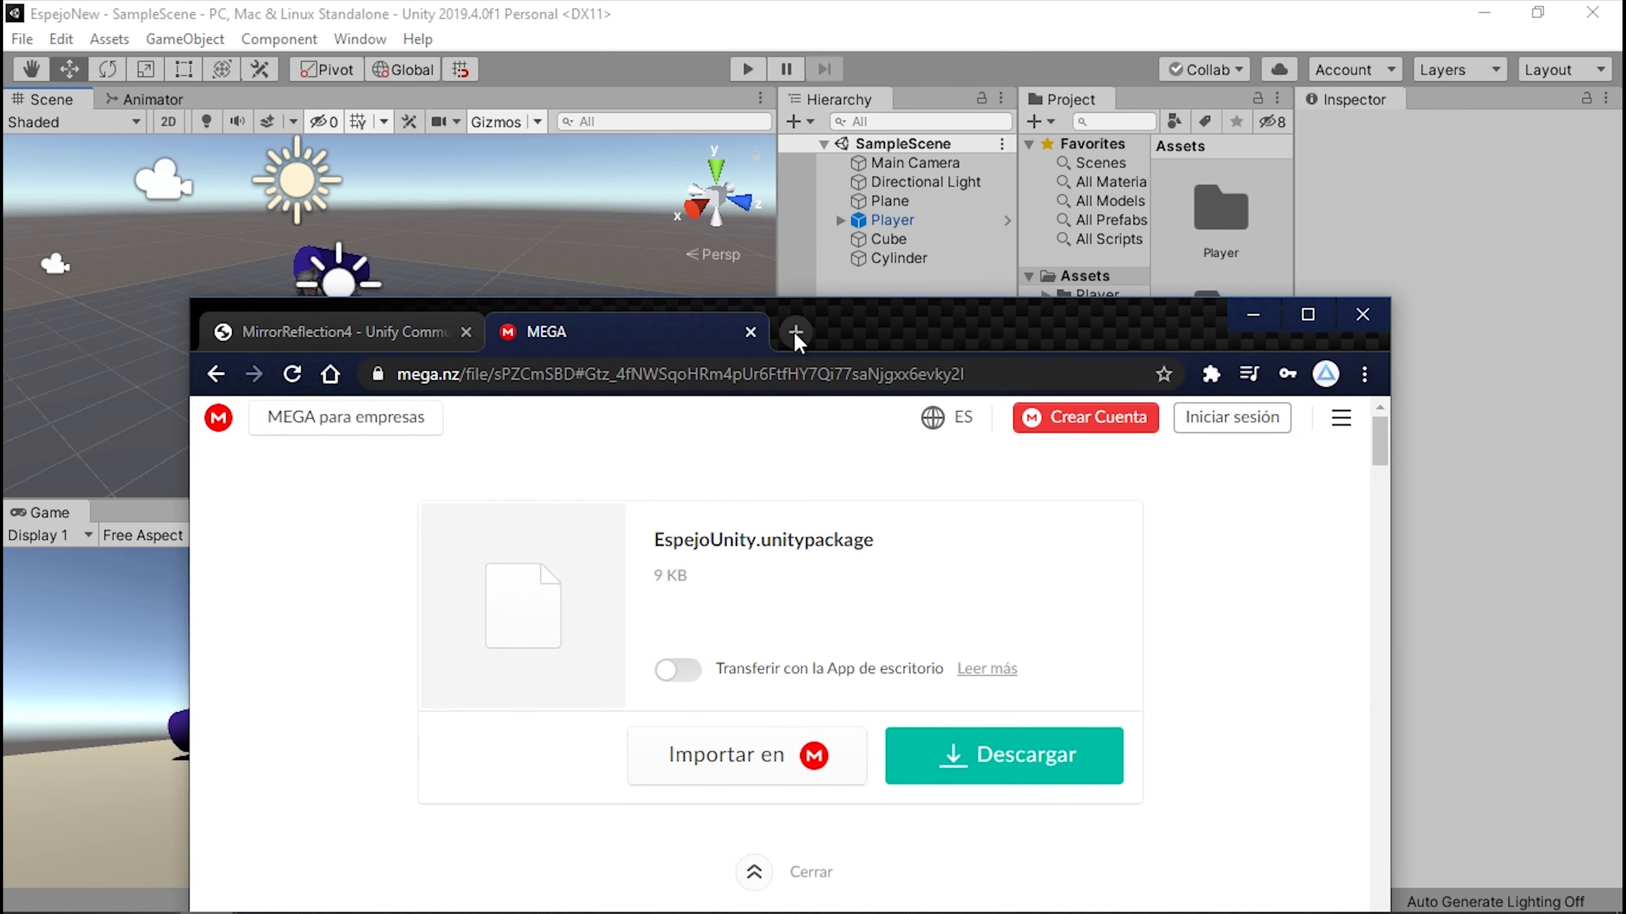
{"action": "double_click", "coordinate": [795, 331]}
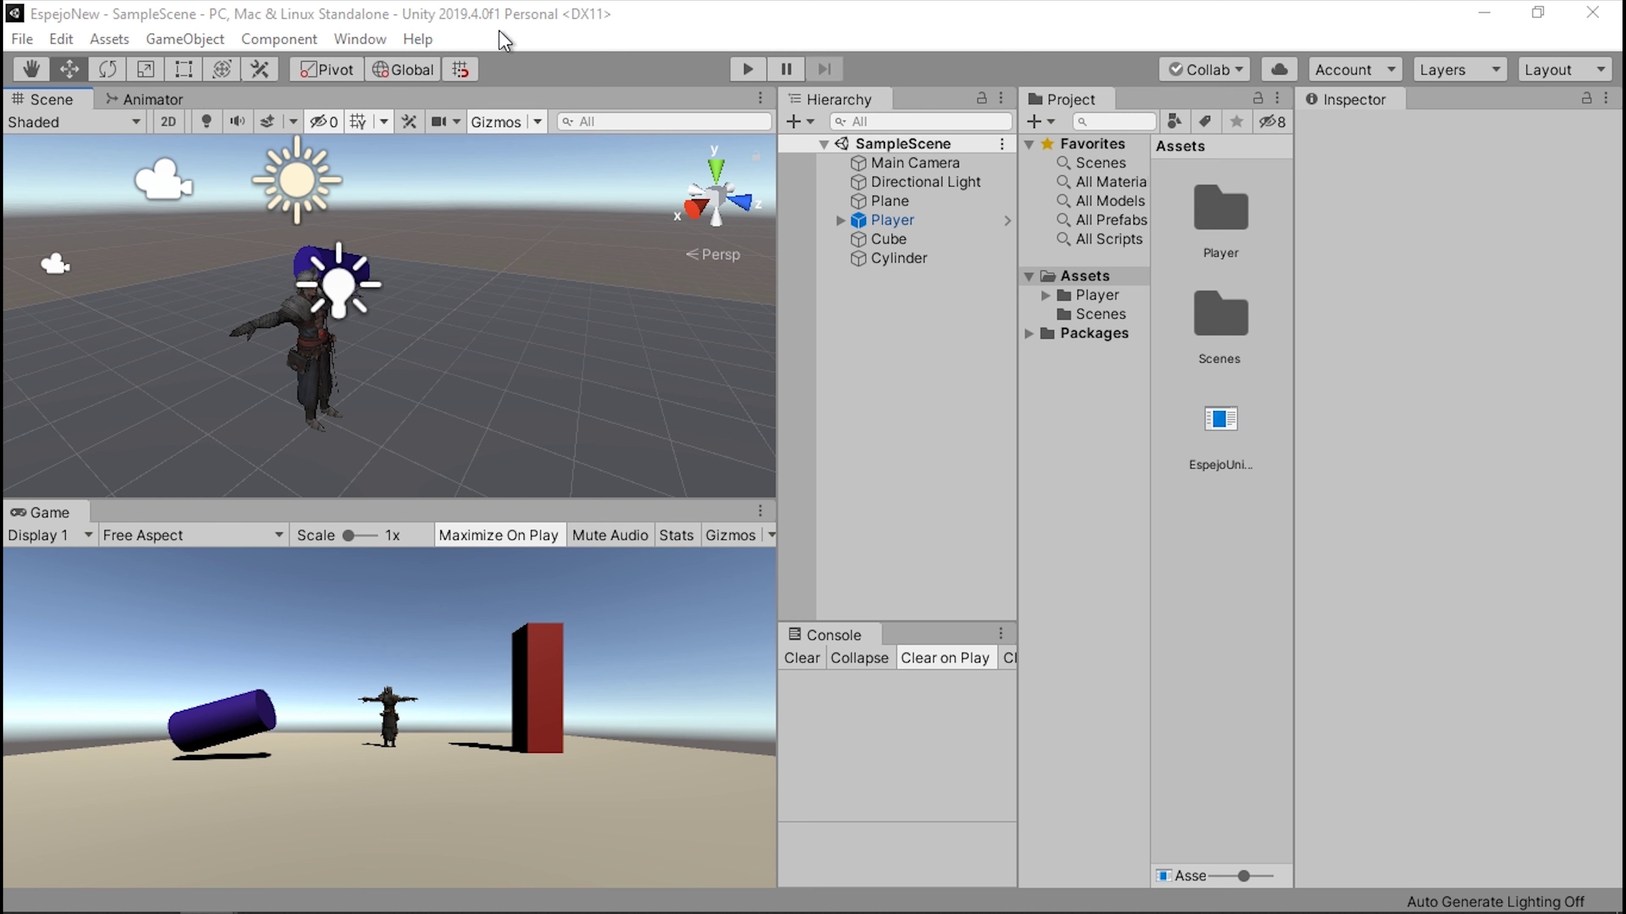
Step: Import every file of the EspejoUnity.unitypackage into the project
{"action": "double_click", "coordinate": [1223, 433]}
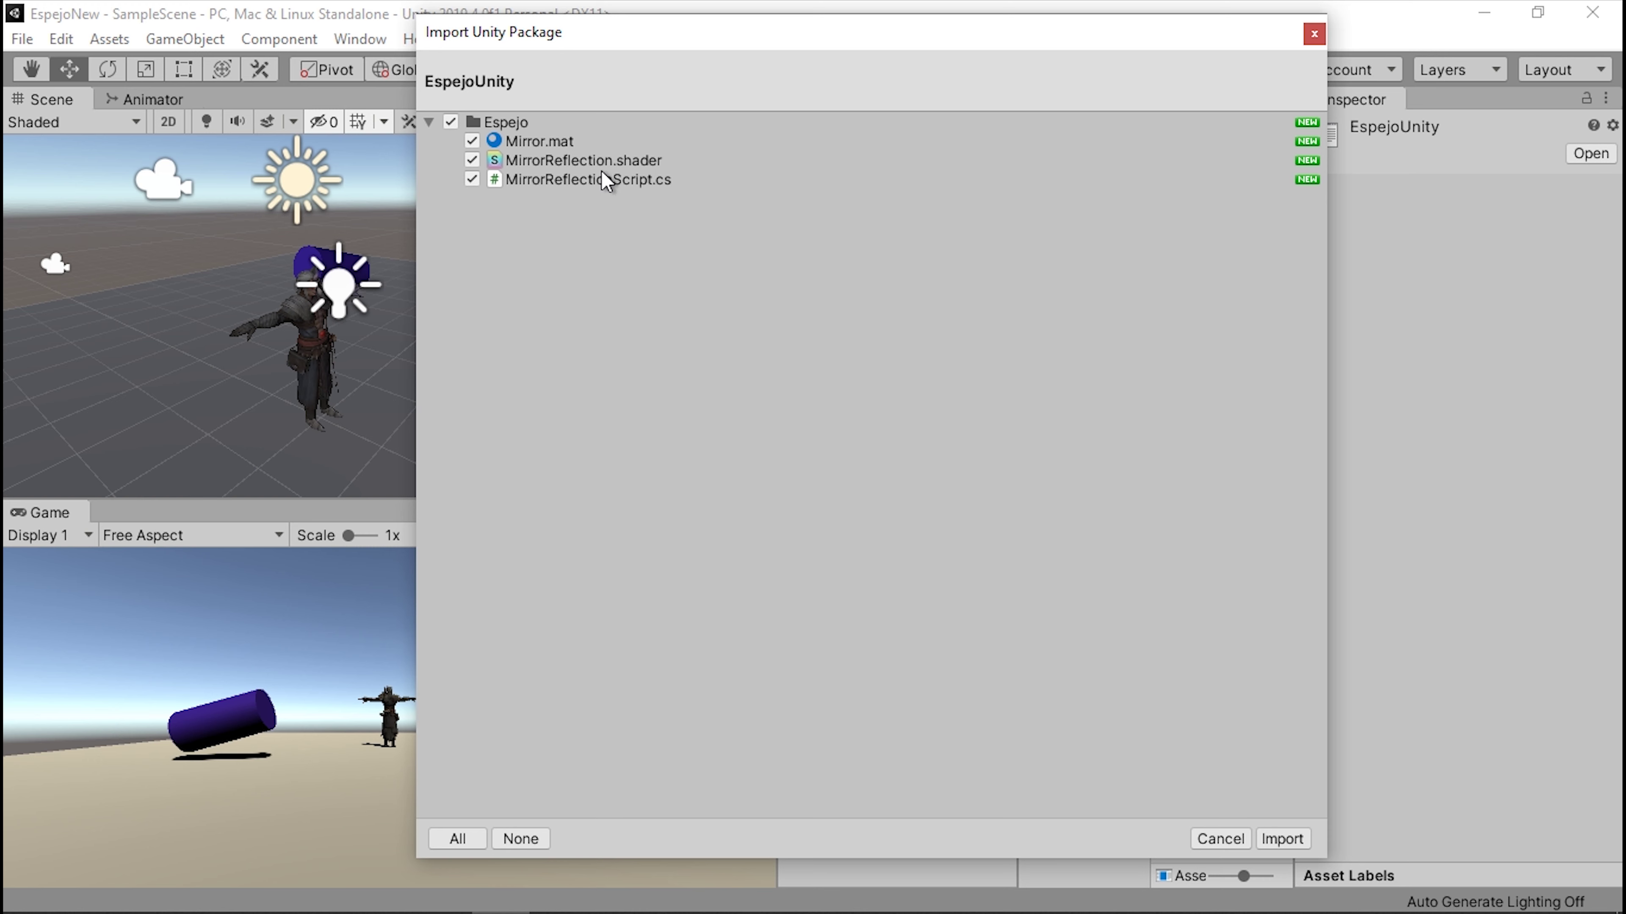
{"action": "left_click", "coordinate": [1282, 839]}
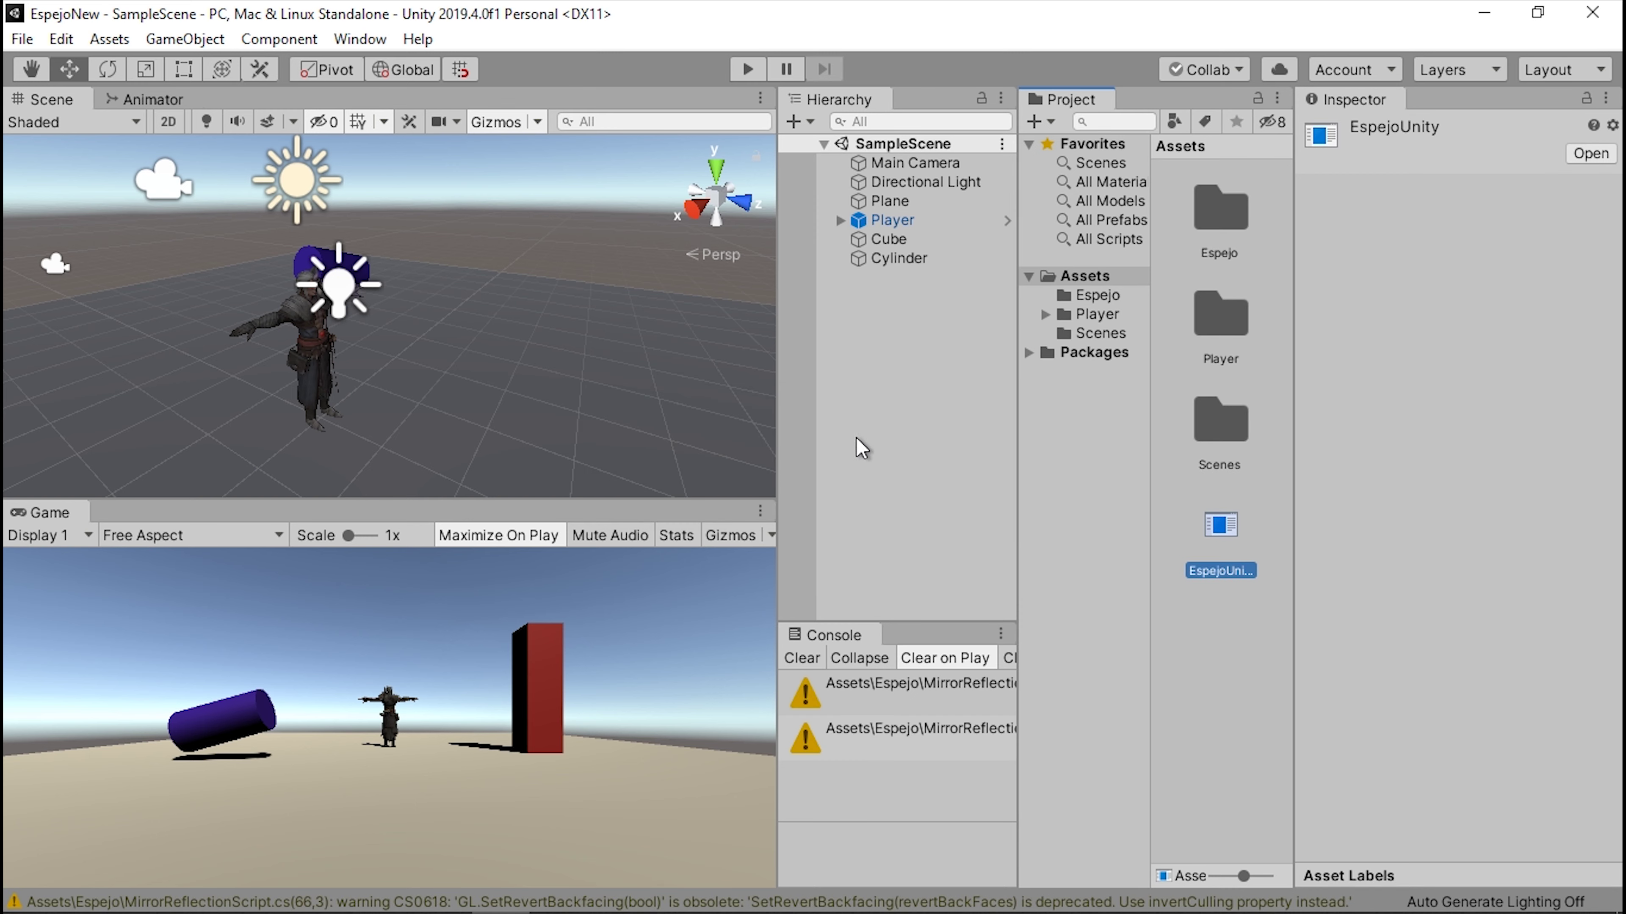
Step: Clear the console's obsolete-API warnings and open the Espejo folder
{"action": "left_click", "coordinate": [802, 657]}
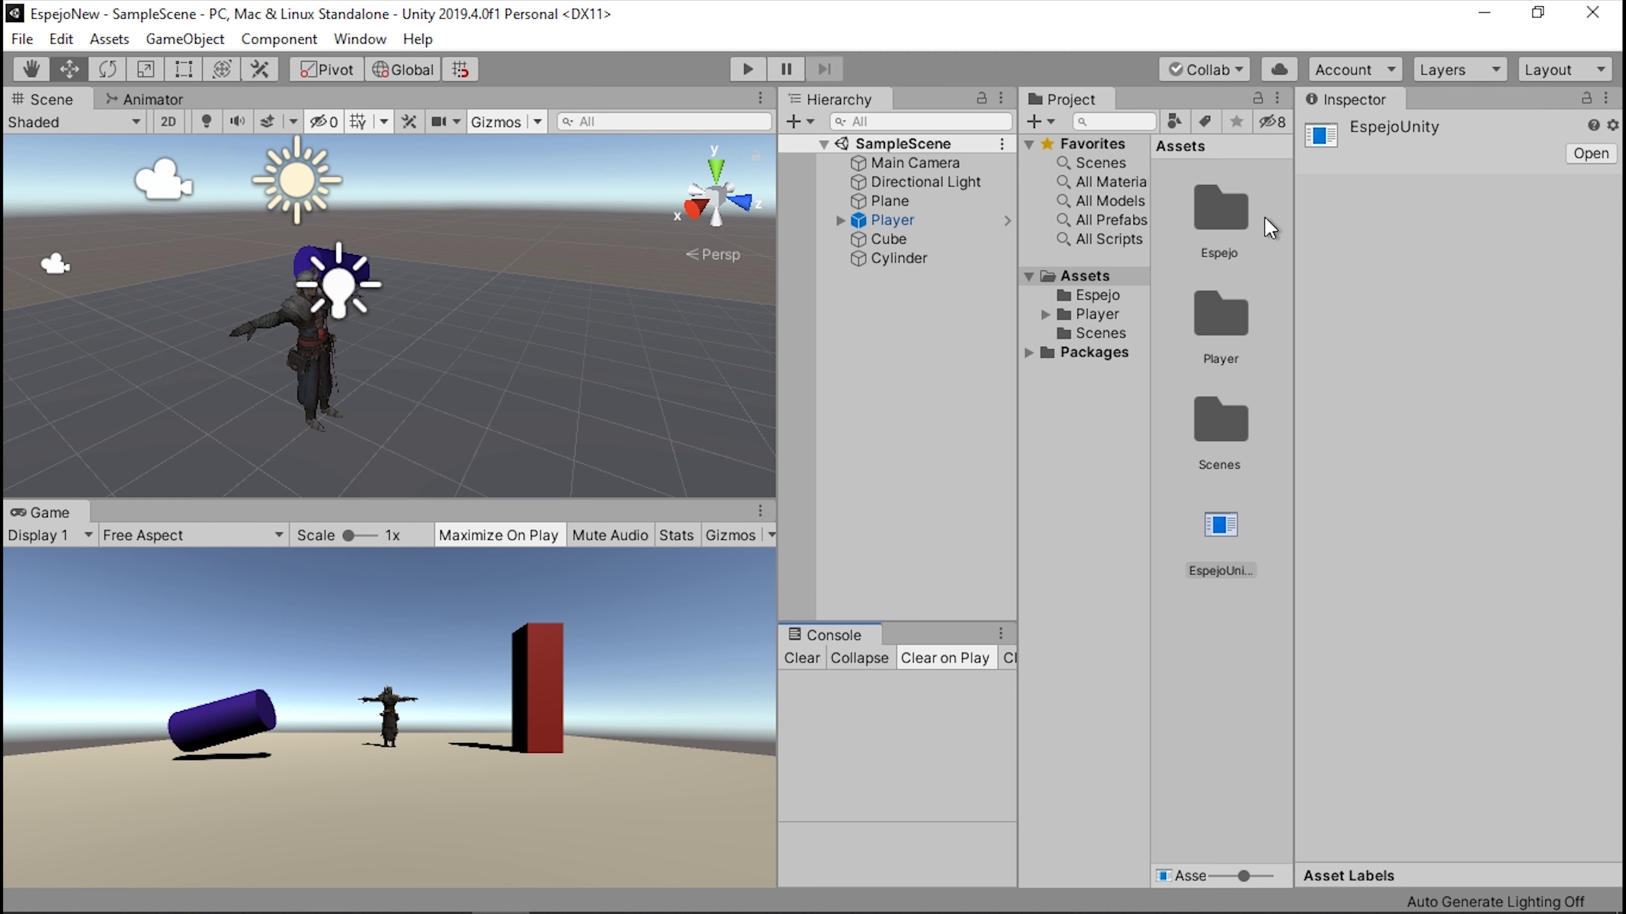
{"action": "double_click", "coordinate": [1221, 211]}
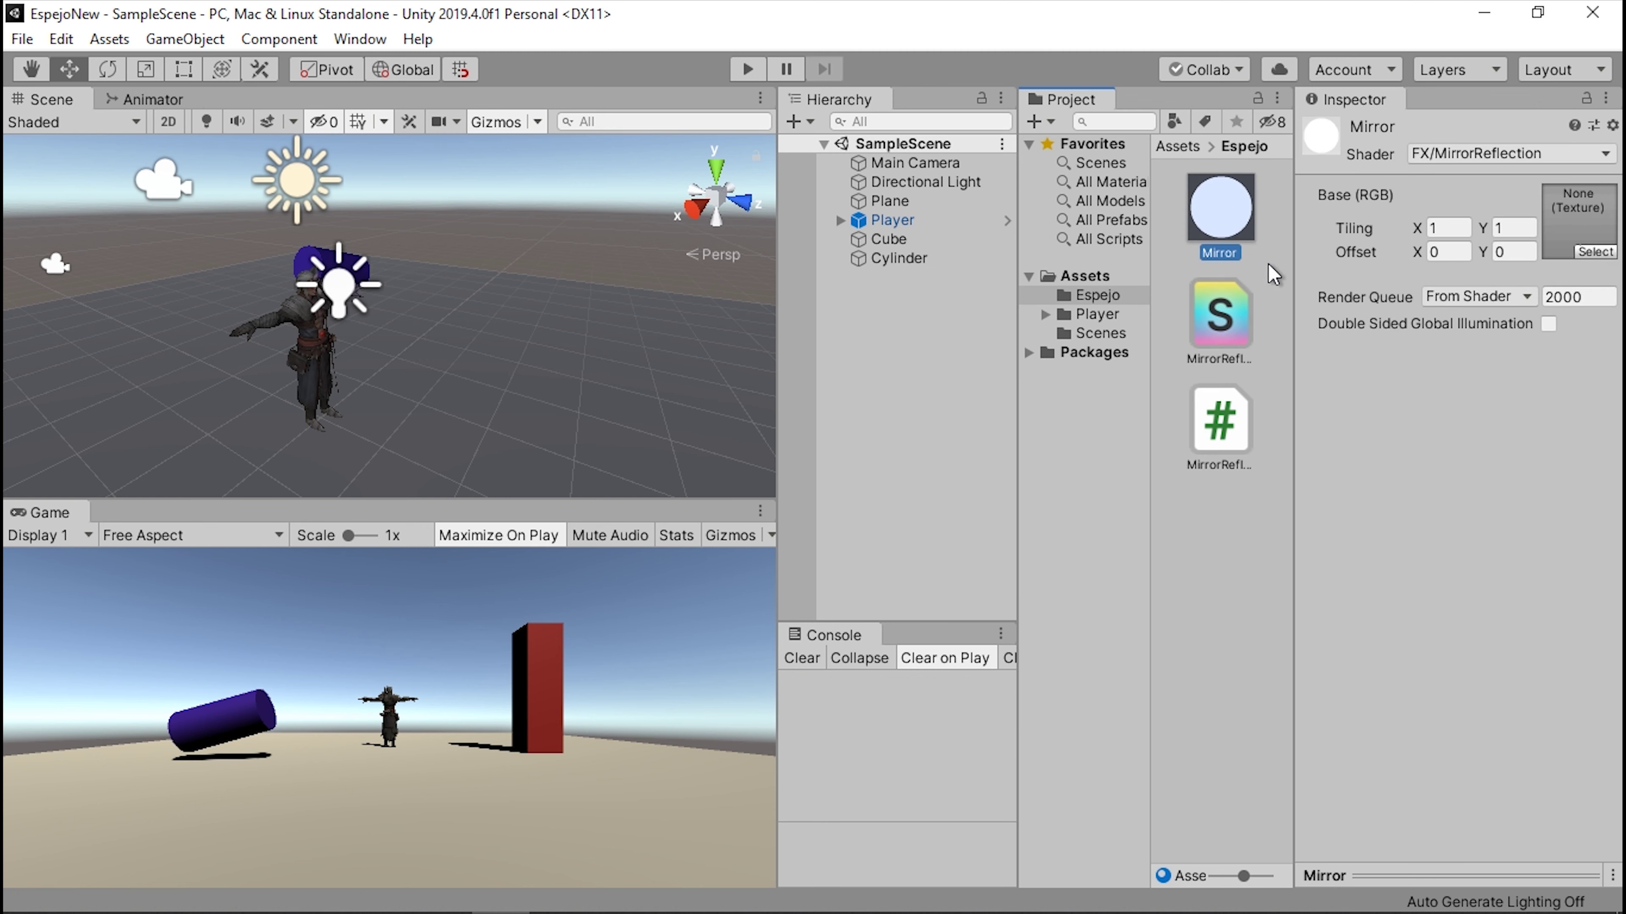
{"action": "left_click", "coordinate": [1273, 269]}
{"action": "left_click", "coordinate": [1079, 296]}
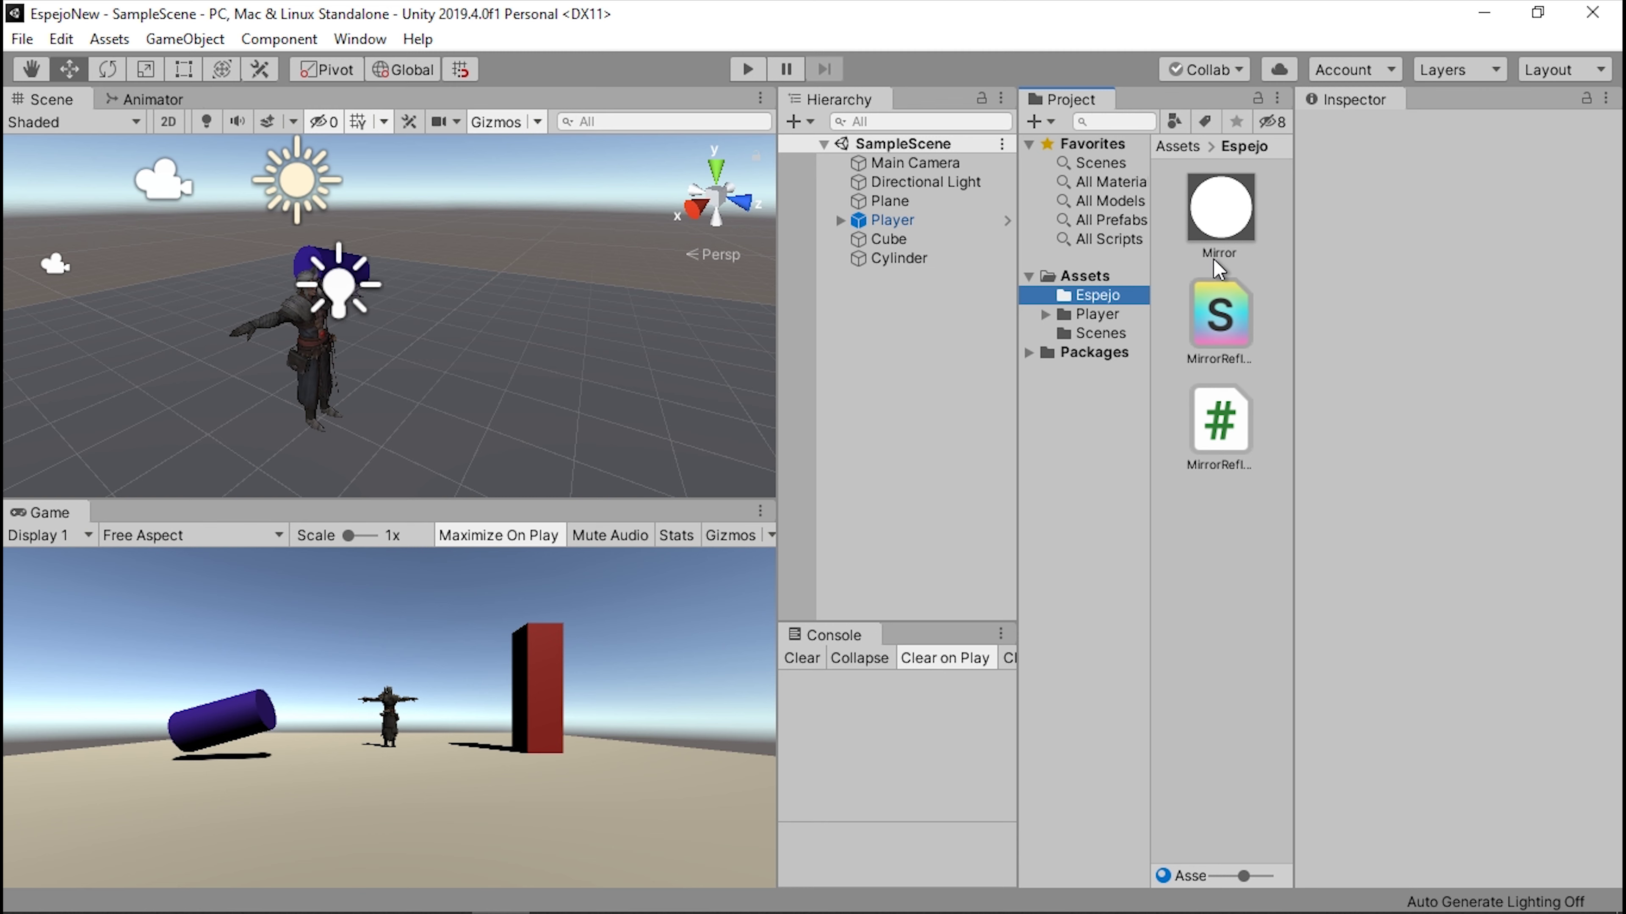
Step: Inspect the Mirror material, MirrorReflection shader and MirrorReflectionScript code
{"action": "left_click", "coordinate": [1238, 210]}
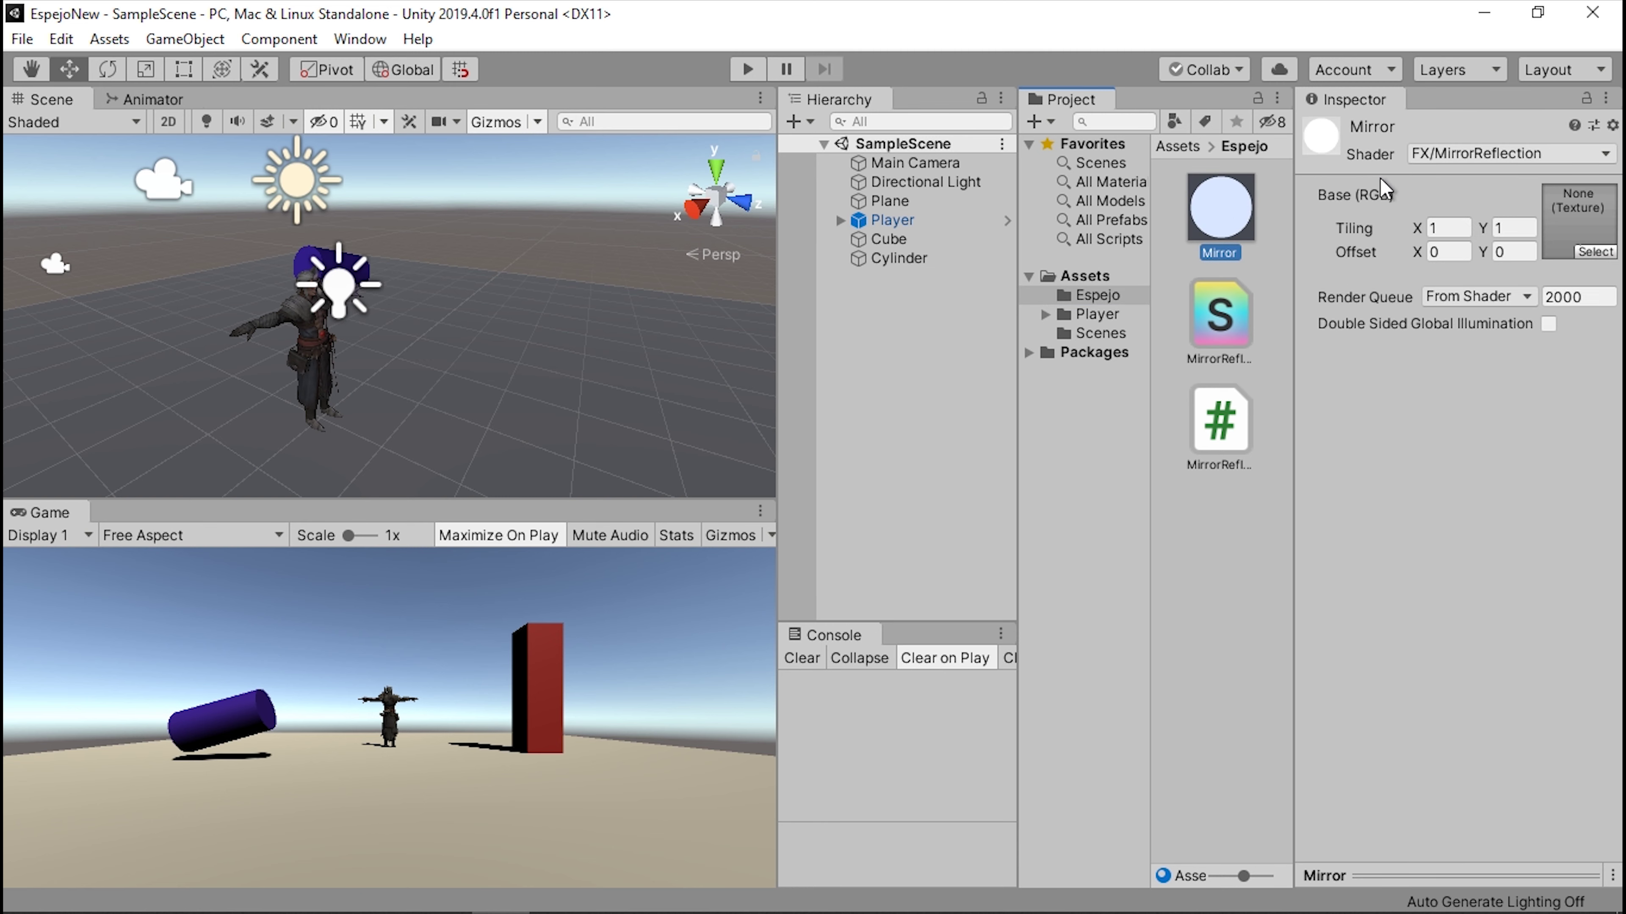
{"action": "left_click", "coordinate": [1245, 357]}
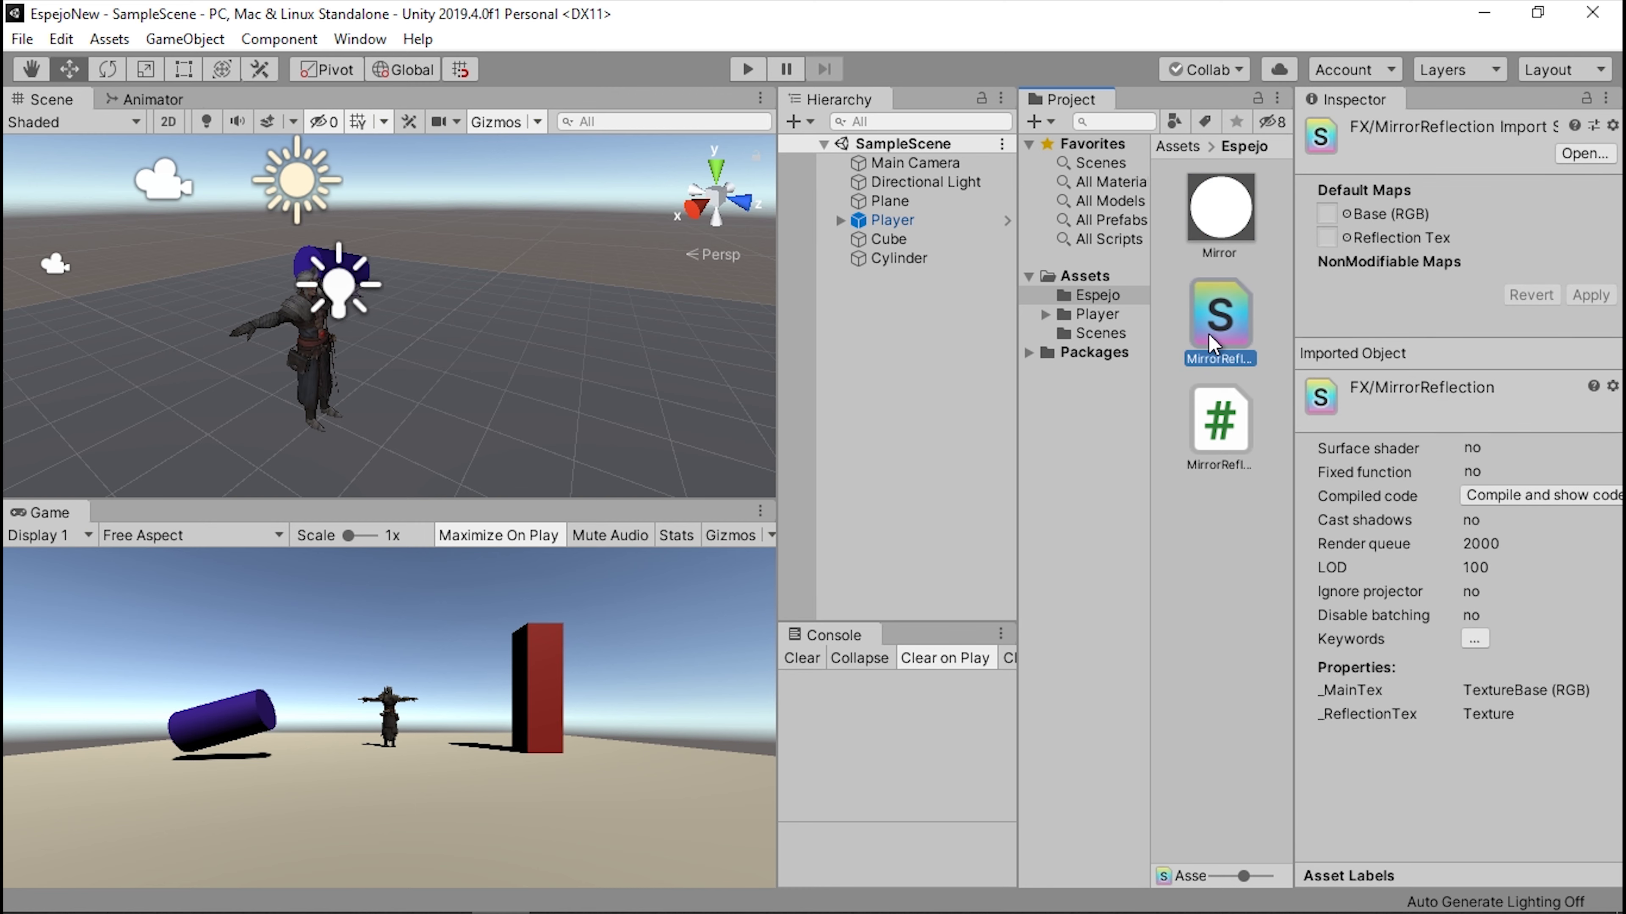
{"action": "left_click", "coordinate": [1229, 438]}
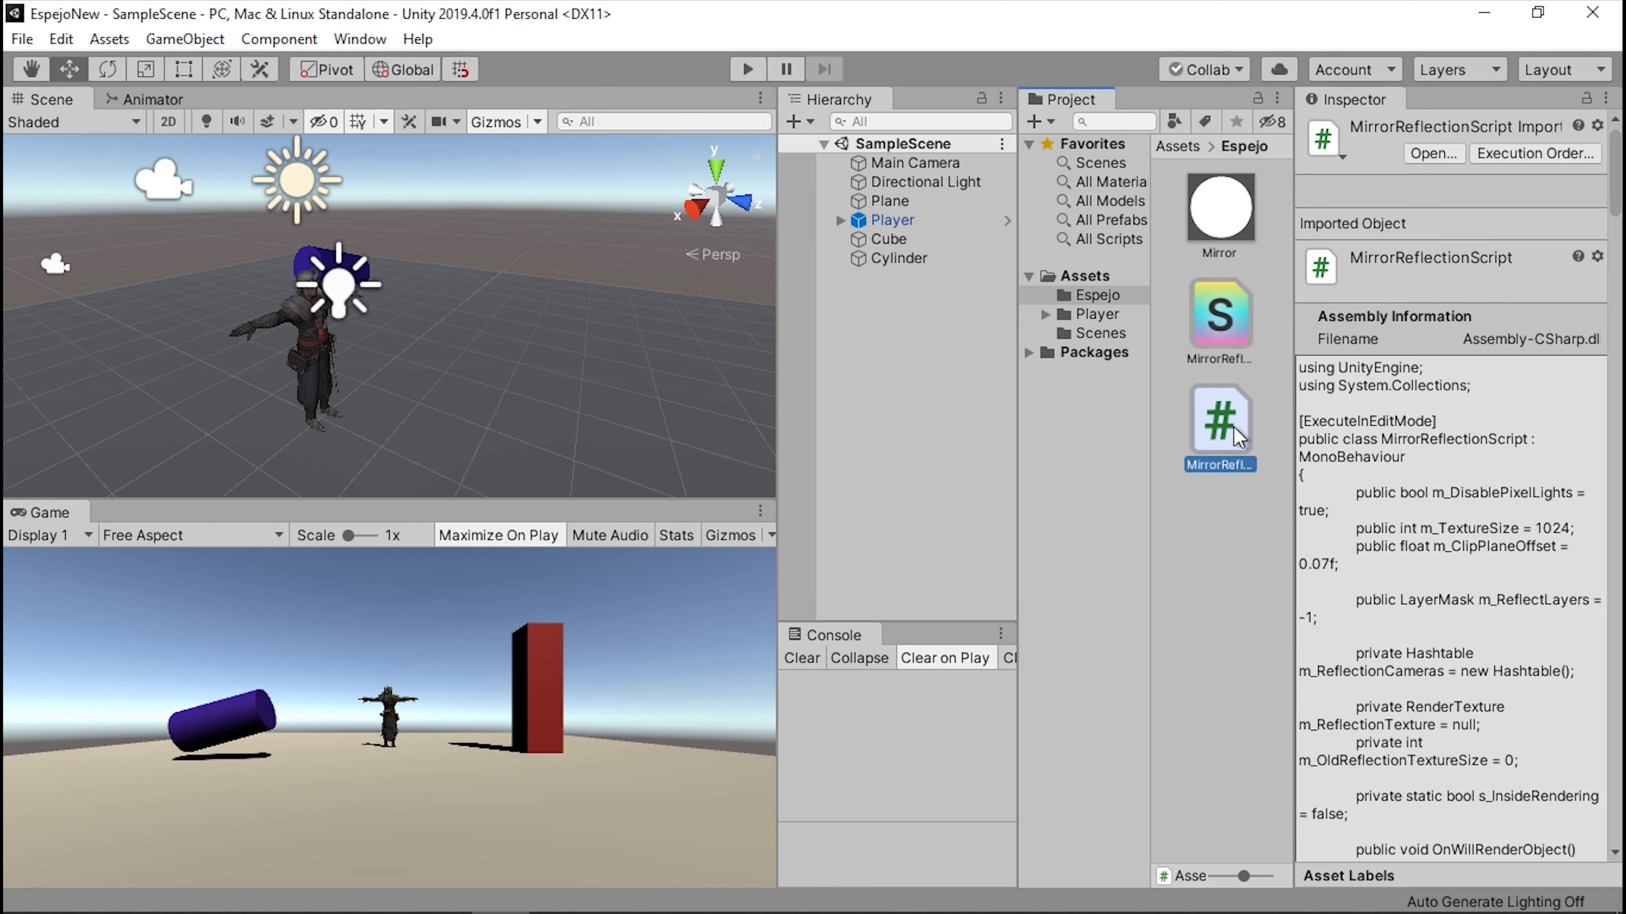
{"action": "left_click_drag", "start_coordinate": [510, 274], "coordinate": [477, 313], "text": "alt"}
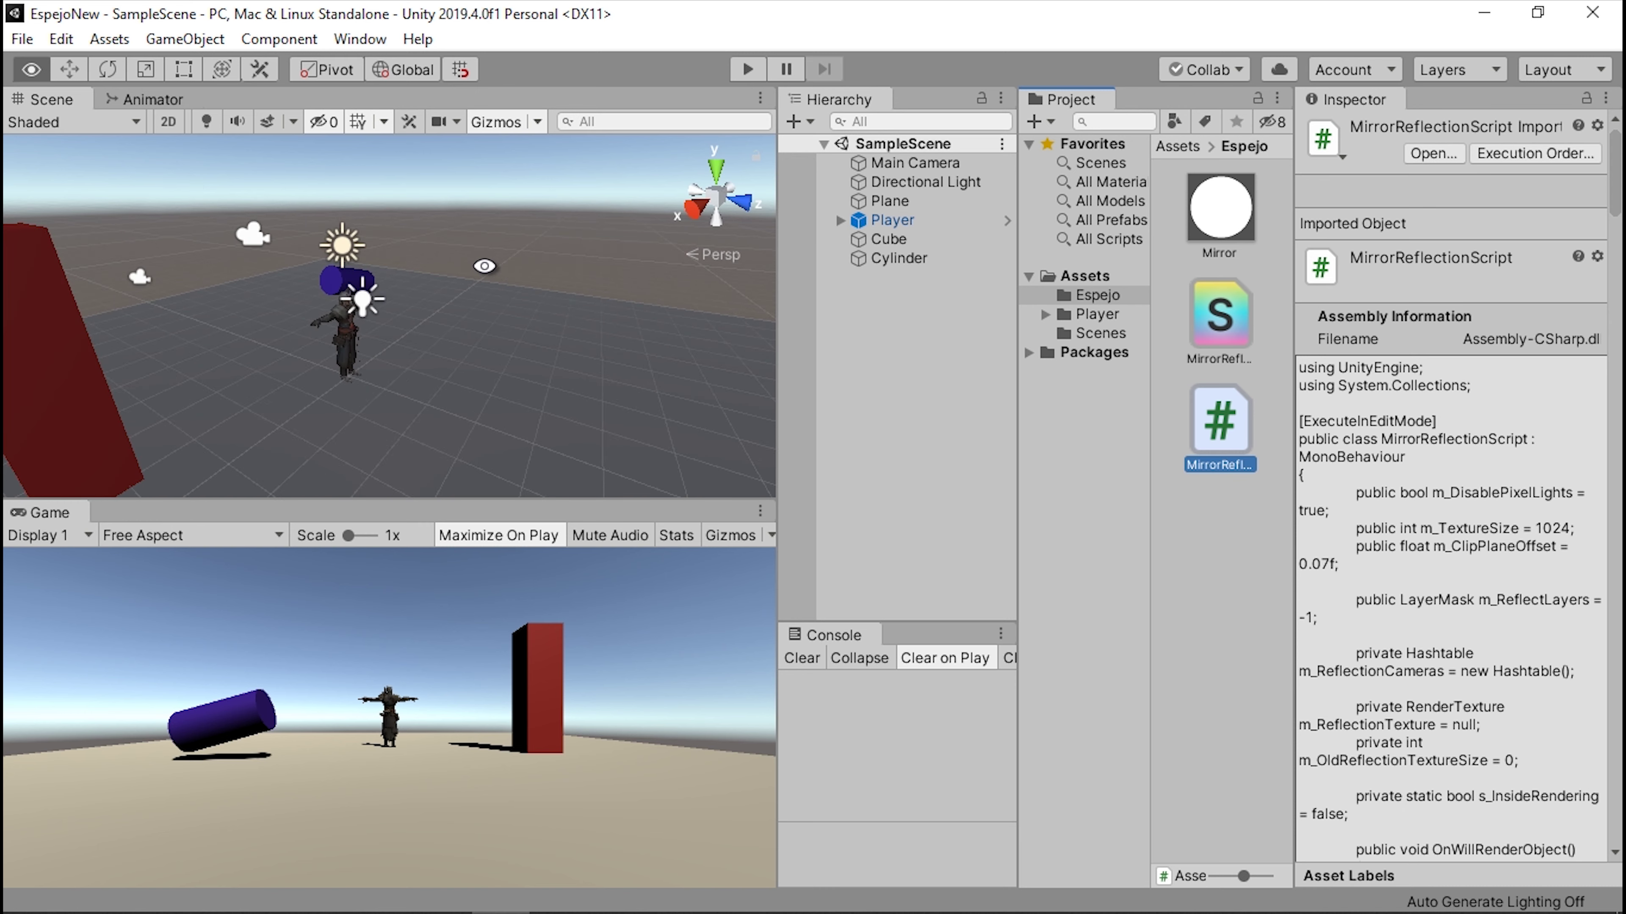
{"action": "left_click", "coordinate": [938, 384]}
Step: Create a new Plane from 3D Object and push it back to Z 7.32
{"action": "right_click", "coordinate": [879, 332]}
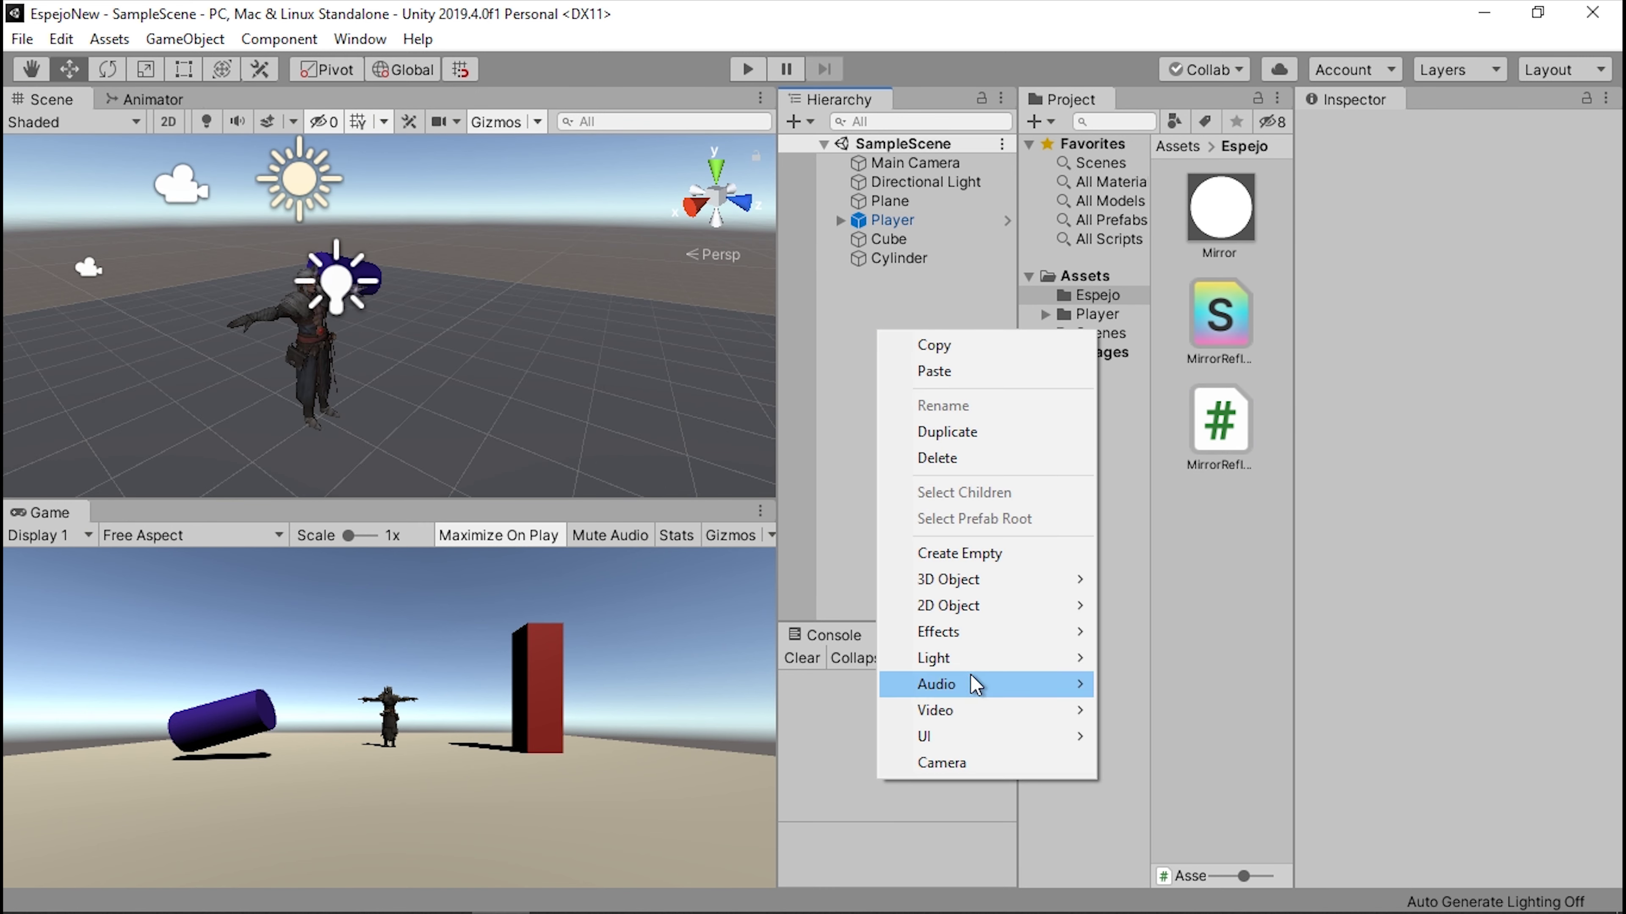
{"action": "mouse_move", "coordinate": [1034, 583]}
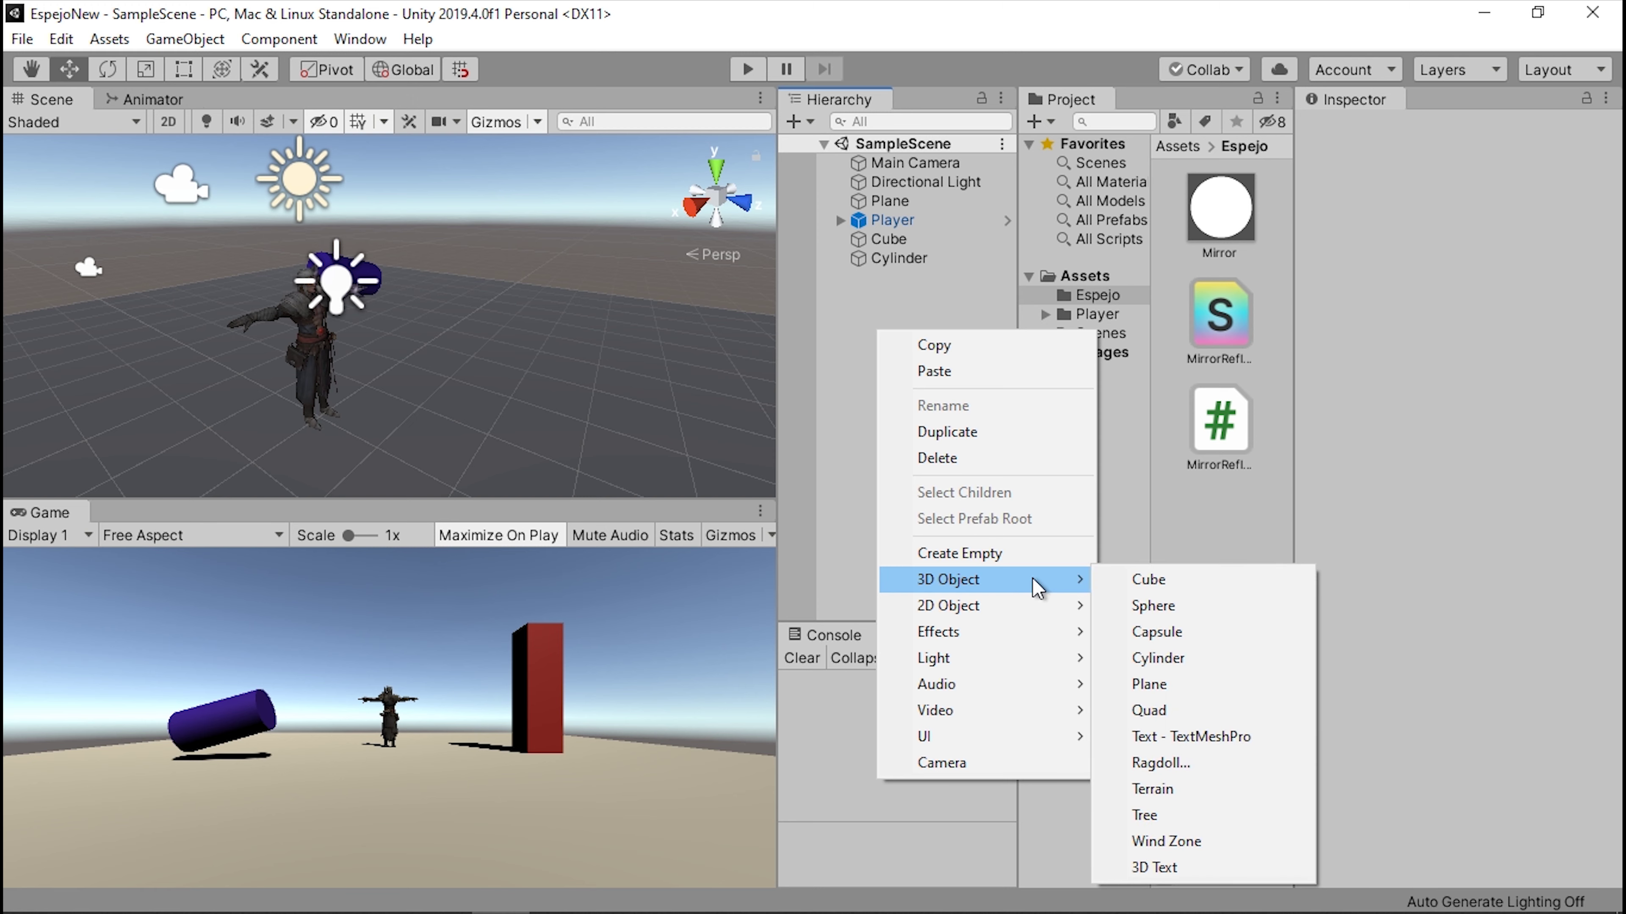
{"action": "left_click", "coordinate": [1161, 683]}
{"action": "key", "text": "f"}
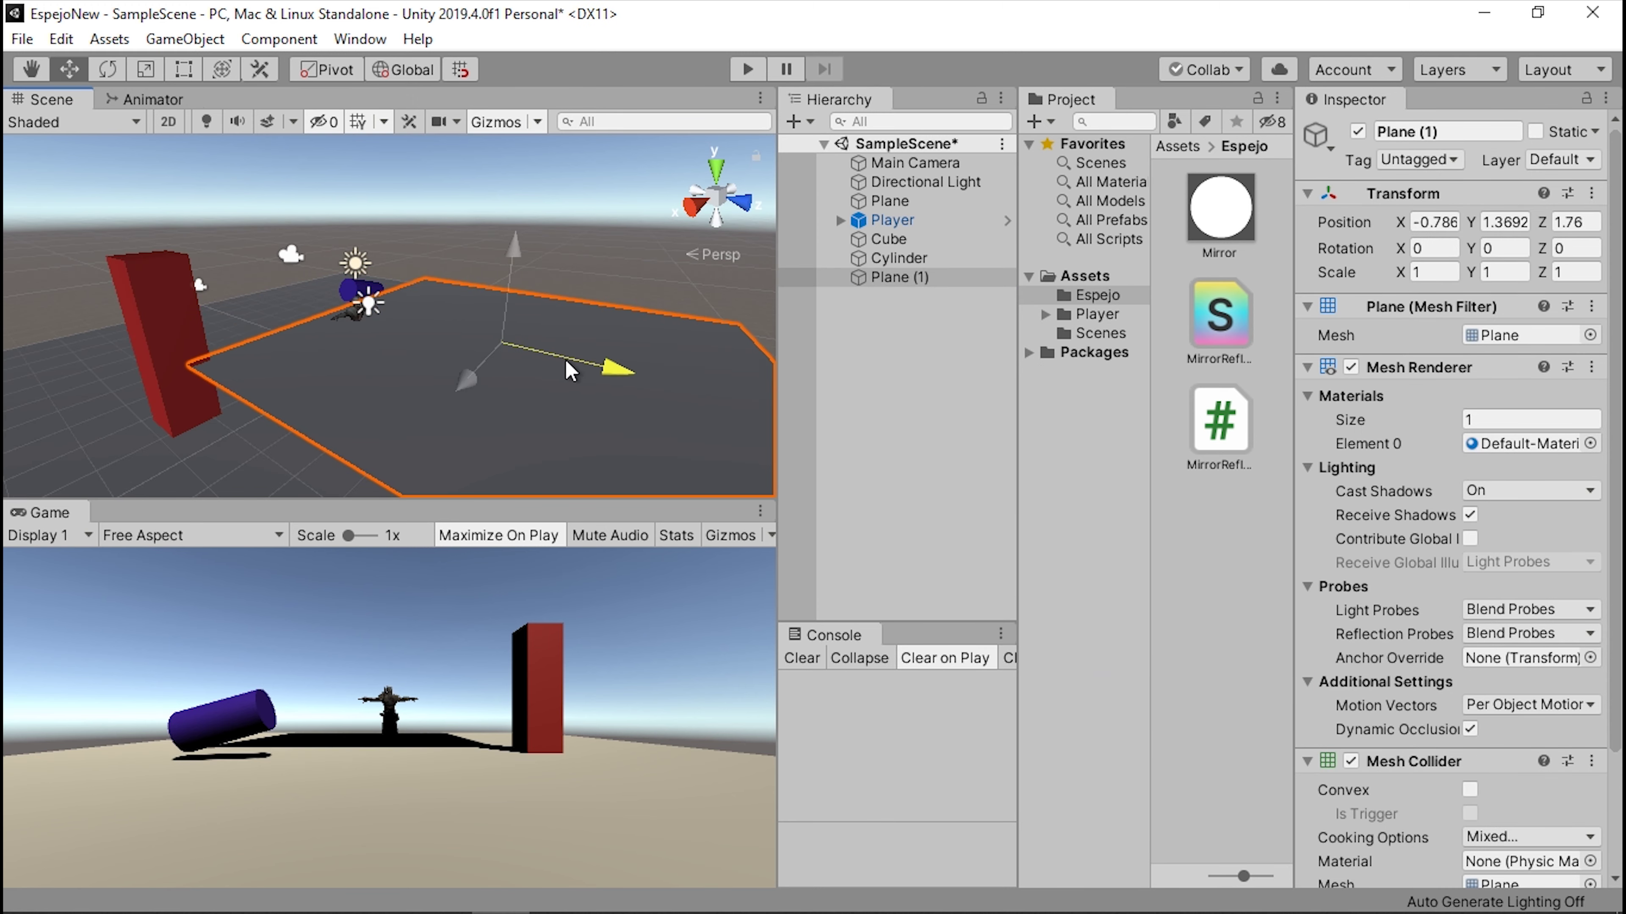
{"action": "left_click_drag", "start_coordinate": [570, 370], "coordinate": [646, 381]}
{"action": "mouse_move", "coordinate": [645, 381]}
{"action": "right_mouse_down"}
{"action": "mouse_move", "coordinate": [238, 391]}
{"action": "mouse_move", "coordinate": [447, 265]}
{"action": "right_mouse_up"}
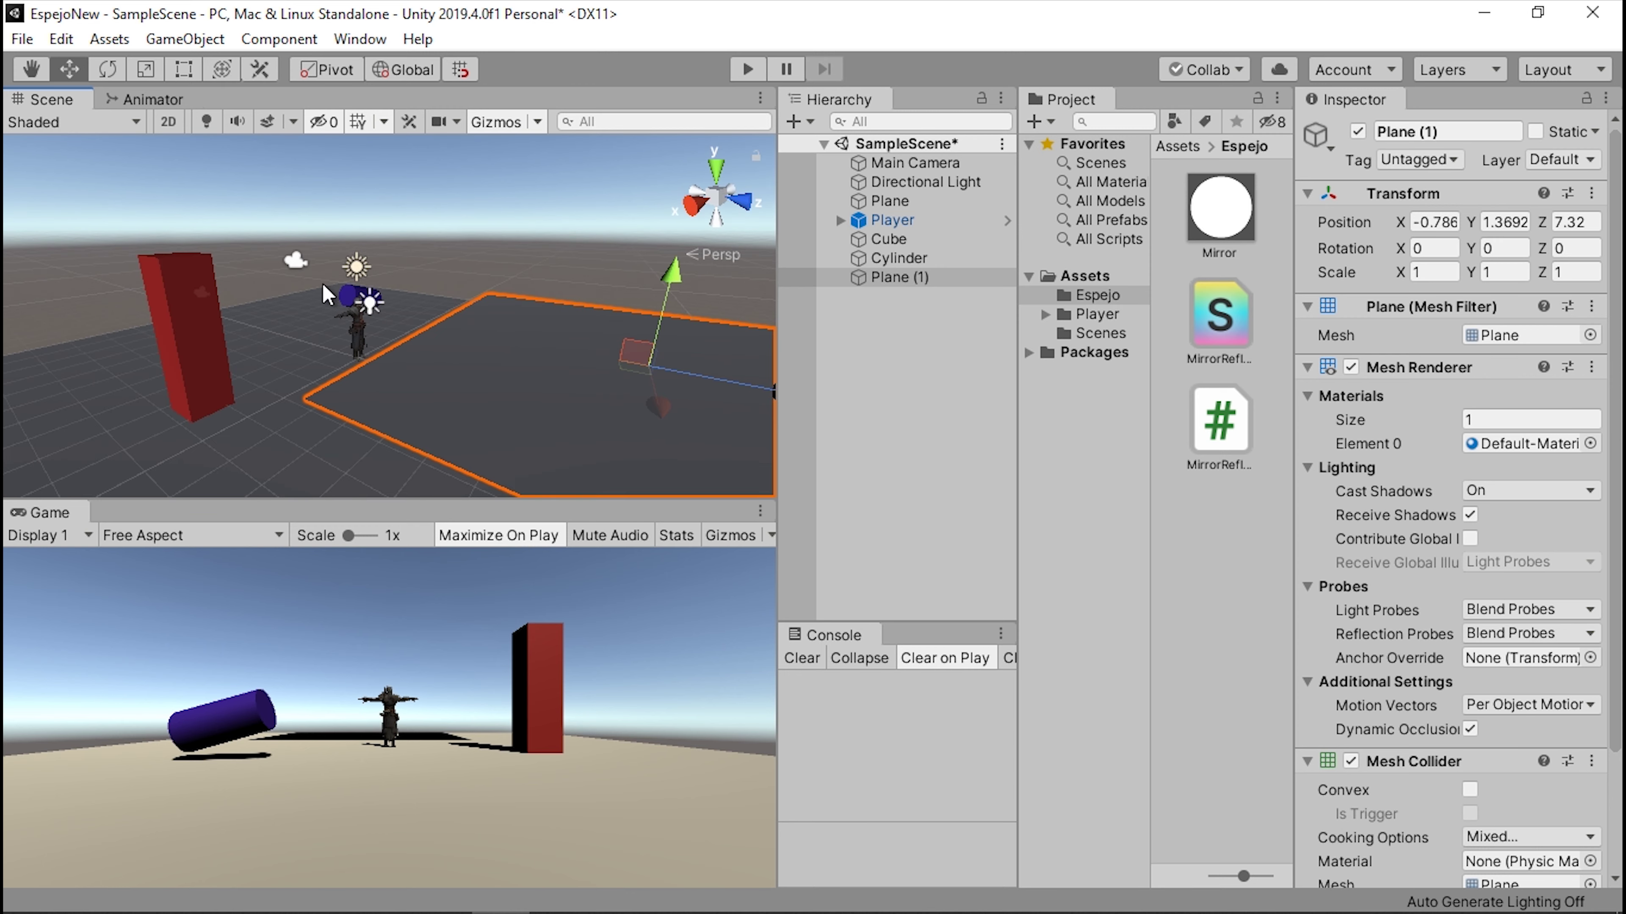
Step: Rotate Plane (1) -90° on X so it stands upright behind the character
{"action": "mouse_move", "coordinate": [323, 284]}
{"action": "right_mouse_down"}
{"action": "mouse_move", "coordinate": [584, 276]}
{"action": "mouse_move", "coordinate": [370, 296]}
{"action": "mouse_move", "coordinate": [497, 293]}
{"action": "mouse_move", "coordinate": [323, 319]}
{"action": "mouse_move", "coordinate": [330, 303]}
{"action": "right_mouse_up"}
{"action": "left_click", "coordinate": [497, 293]}
{"action": "scroll", "coordinate": [400, 306], "scroll_direction": "up", "scroll_amount": 5}
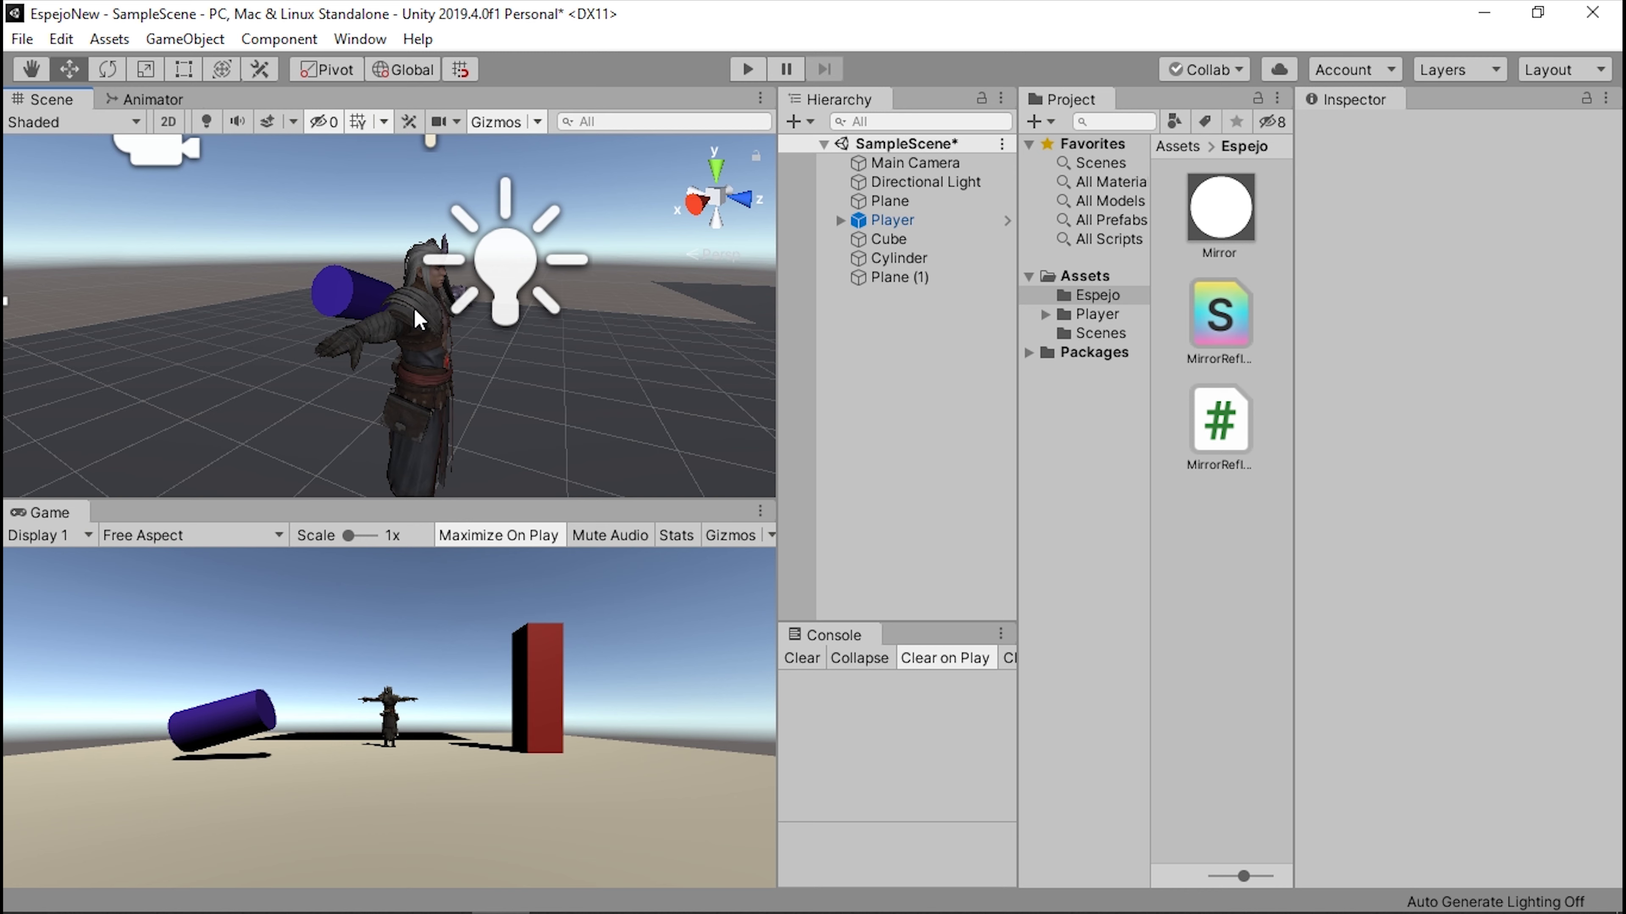
{"action": "scroll", "coordinate": [415, 310], "scroll_direction": "down", "scroll_amount": 3}
{"action": "scroll", "coordinate": [386, 354], "scroll_direction": "down", "scroll_amount": 3}
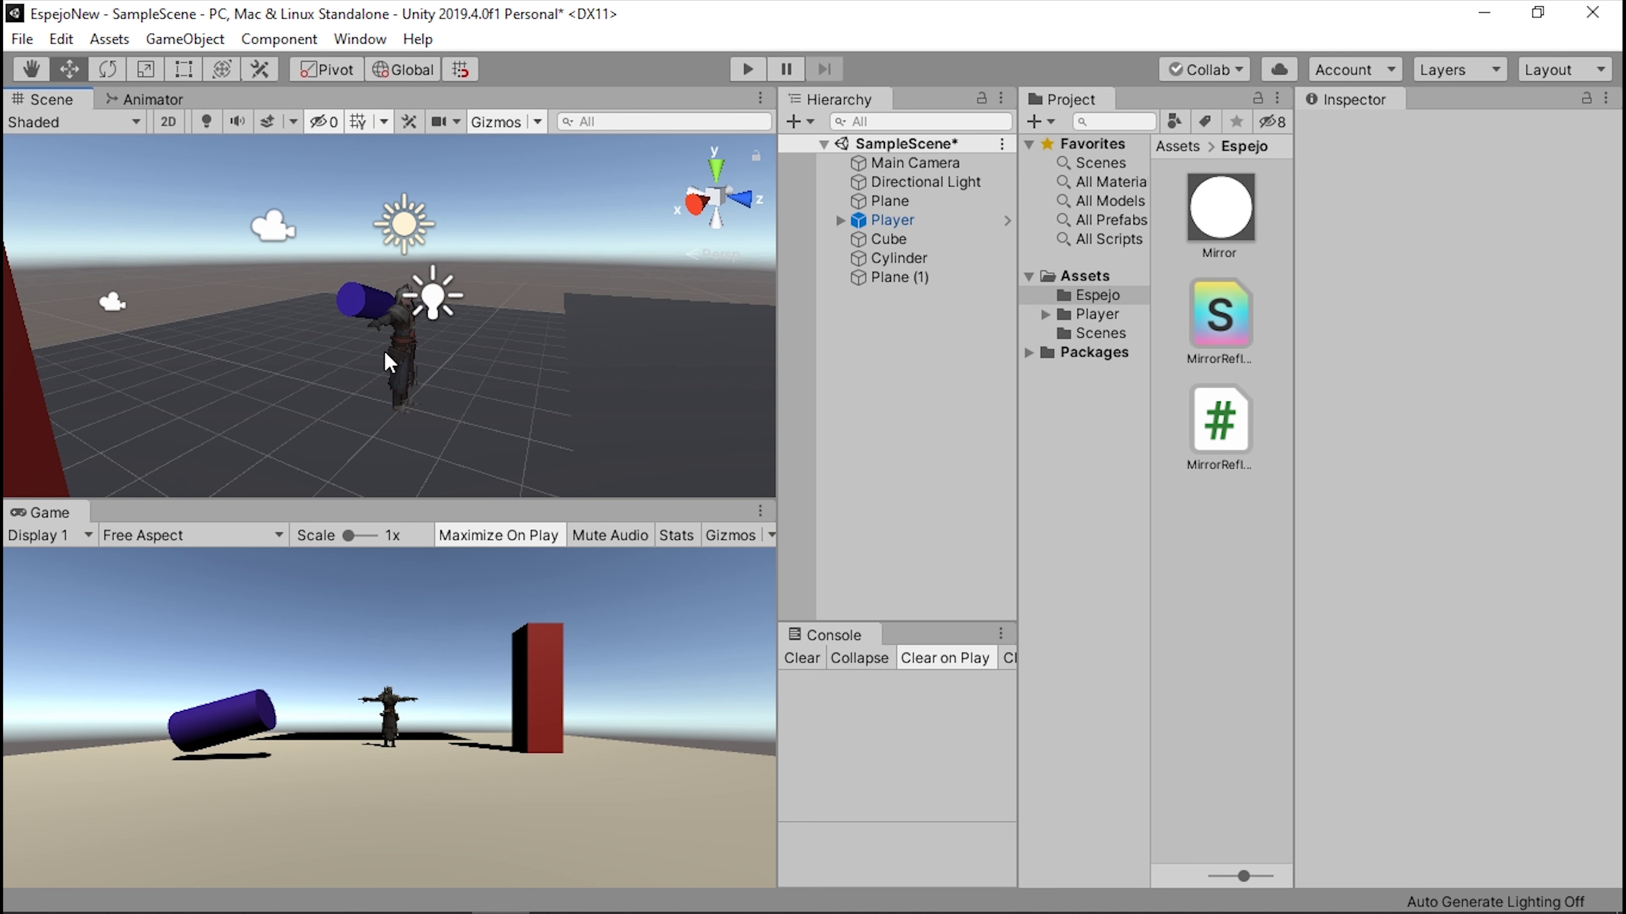
{"action": "middle_click_drag", "start_coordinate": [579, 310], "coordinate": [428, 298]}
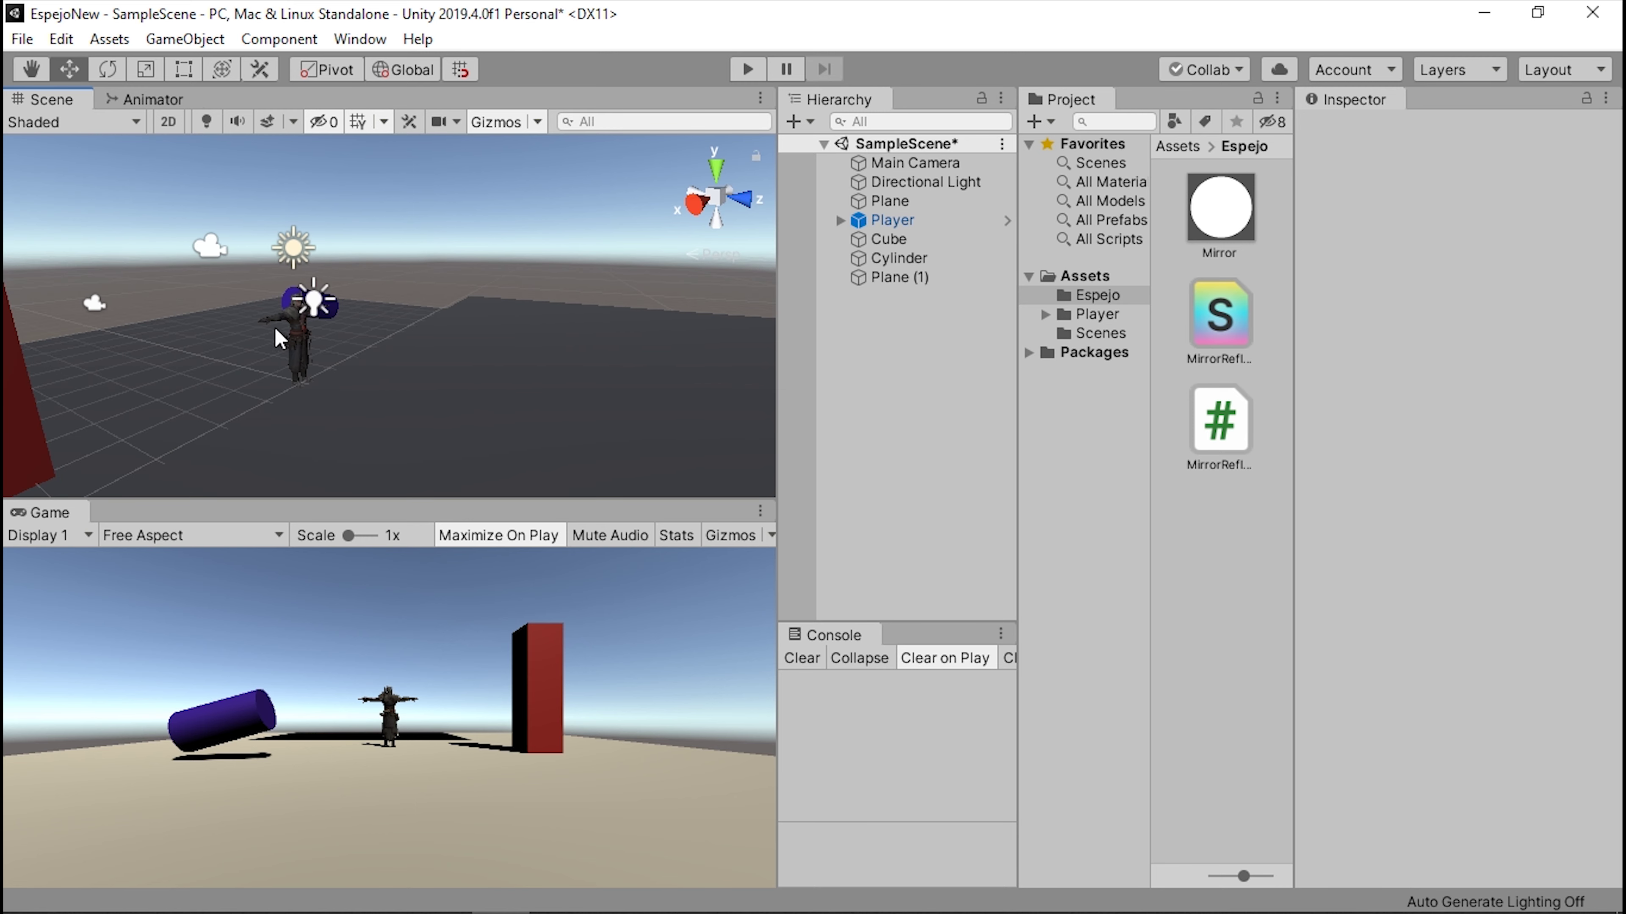
{"action": "mouse_move", "coordinate": [279, 337]}
{"action": "right_mouse_down"}
{"action": "mouse_move", "coordinate": [458, 320]}
{"action": "mouse_move", "coordinate": [317, 321]}
{"action": "right_mouse_up"}
{"action": "left_click", "coordinate": [597, 352]}
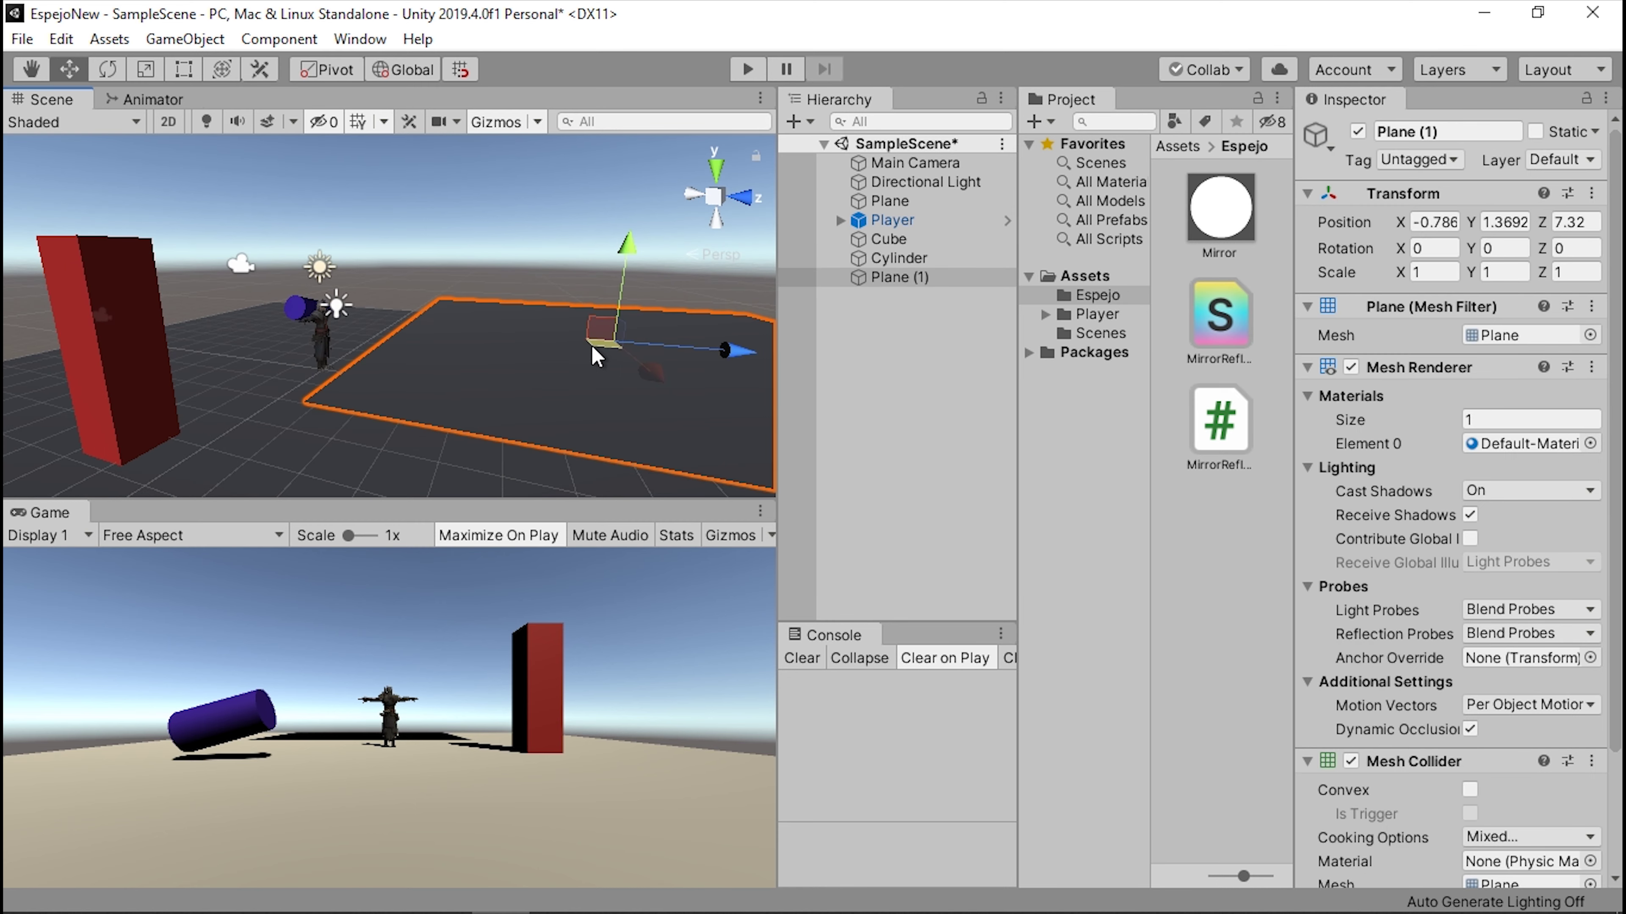
{"action": "middle_click_drag", "start_coordinate": [624, 299], "coordinate": [685, 308]}
{"action": "key", "text": "e"}
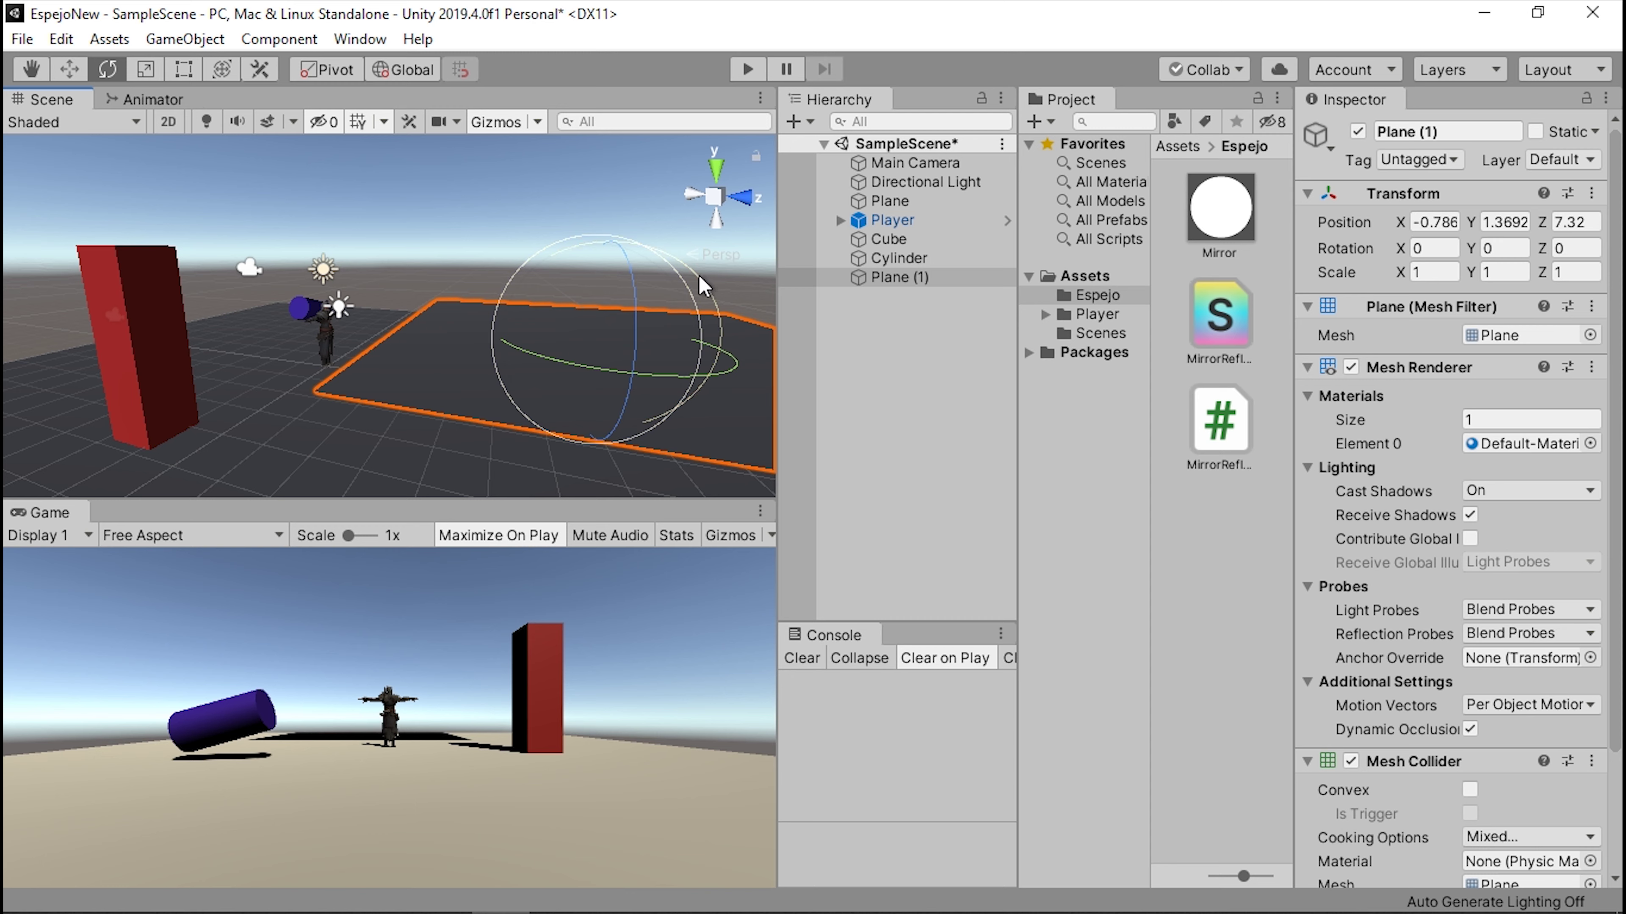
{"action": "mouse_move", "coordinate": [708, 285]}
{"action": "left_mouse_down"}
{"action": "mouse_move", "coordinate": [487, 203]}
{"action": "mouse_move", "coordinate": [276, 176]}
{"action": "left_mouse_up"}
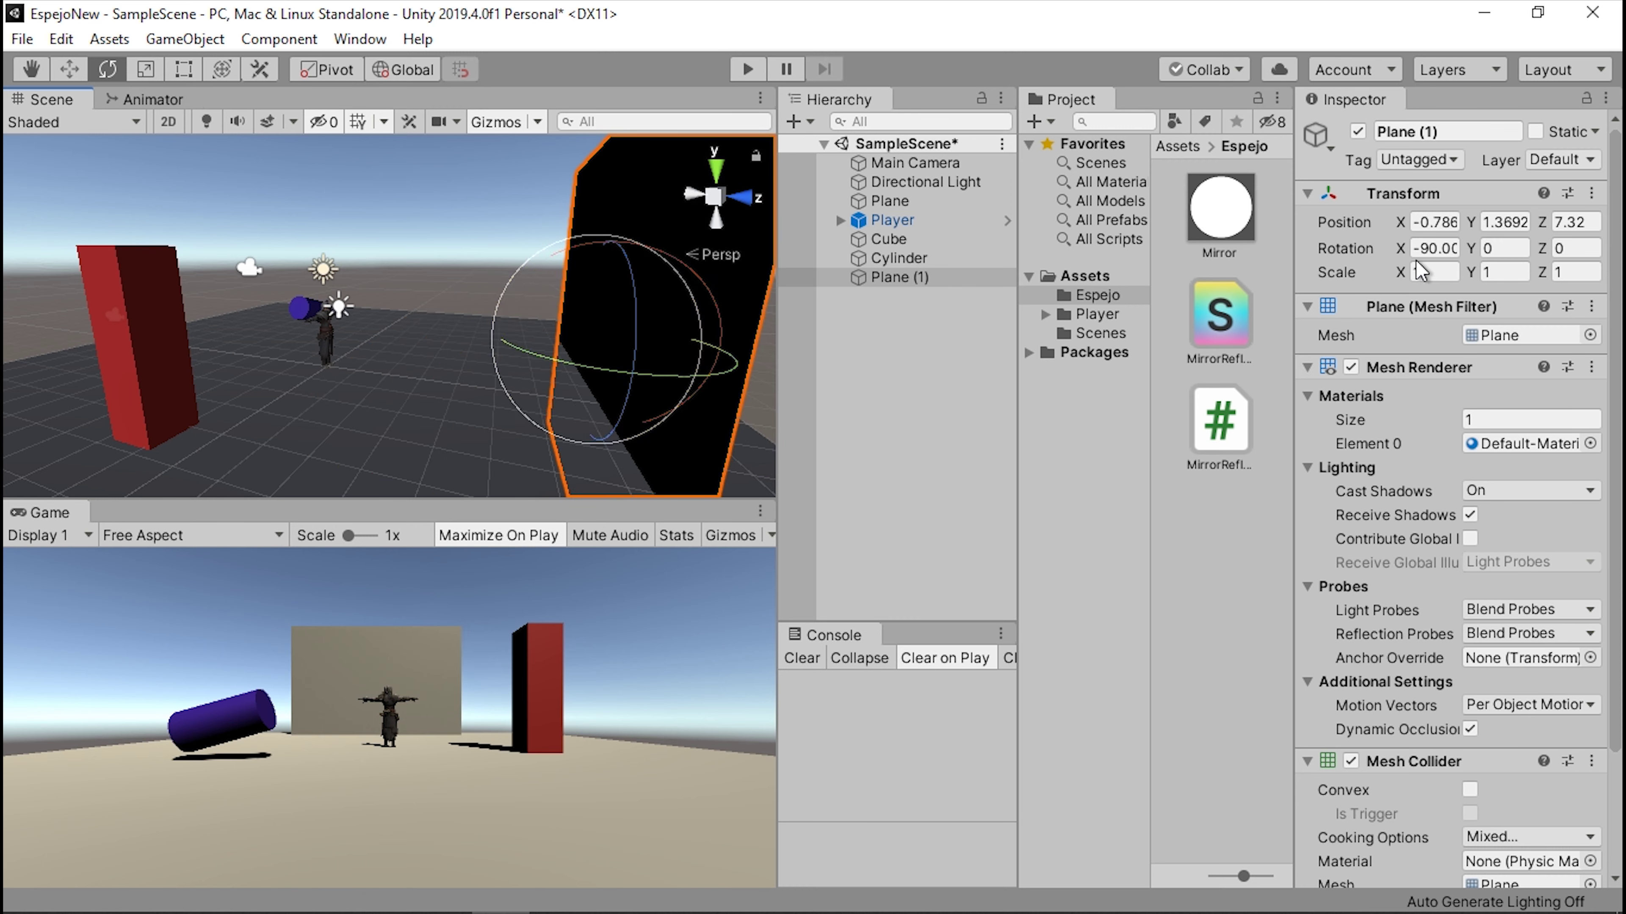
{"action": "left_click_drag", "start_coordinate": [511, 320], "coordinate": [963, 255], "text": "alt"}
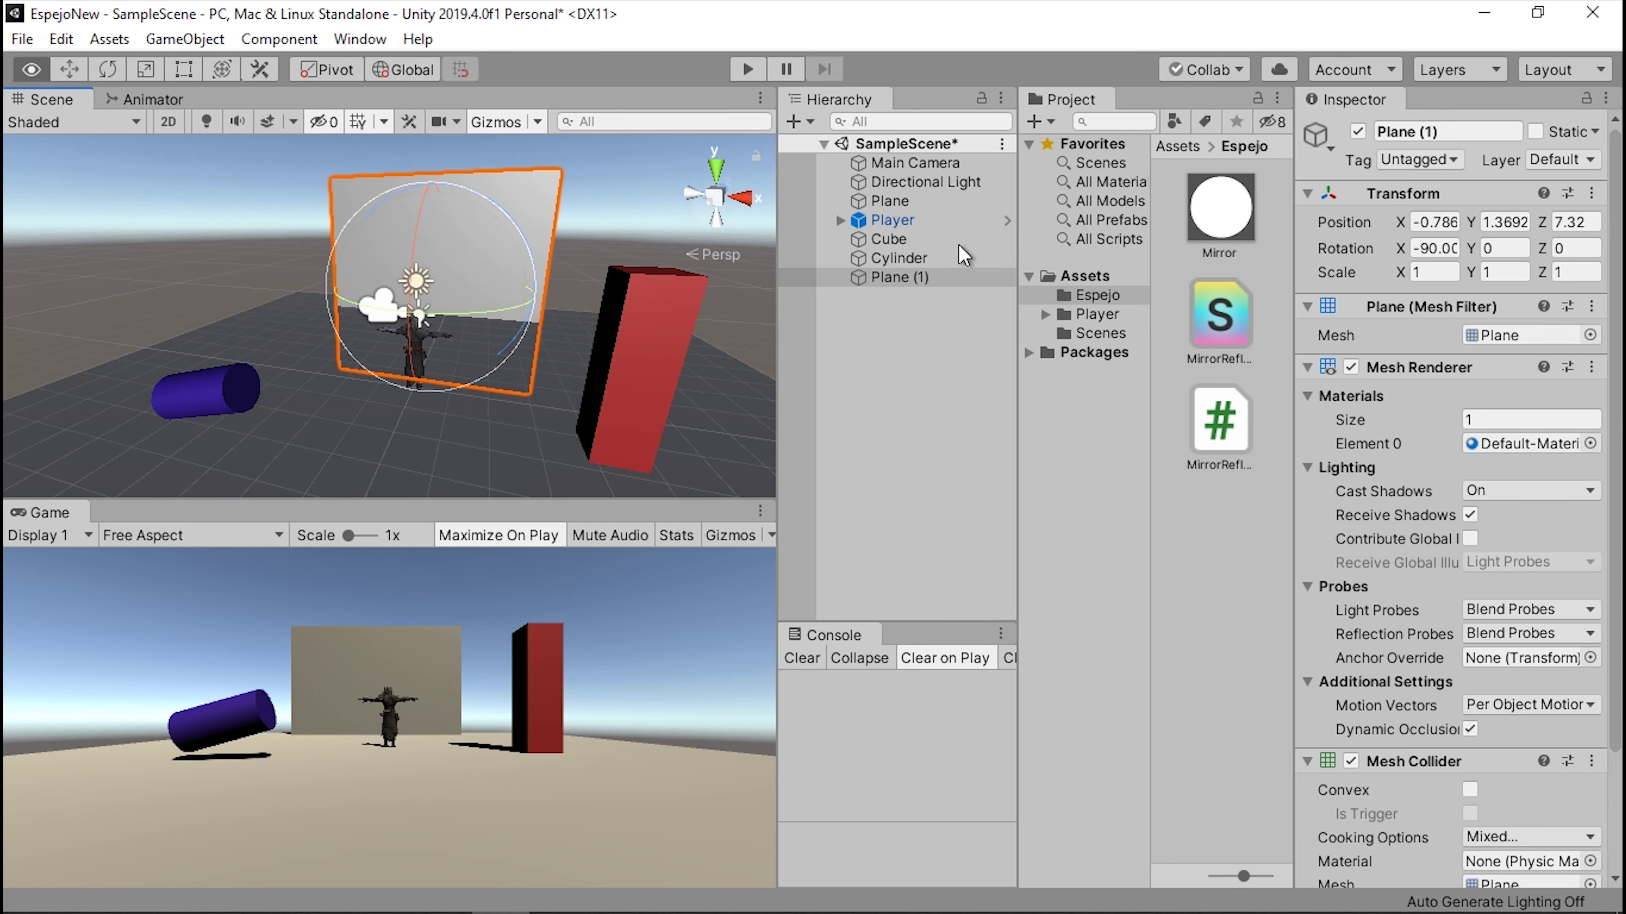
{"action": "left_click_drag", "start_coordinate": [450, 225], "coordinate": [483, 328], "text": "alt"}
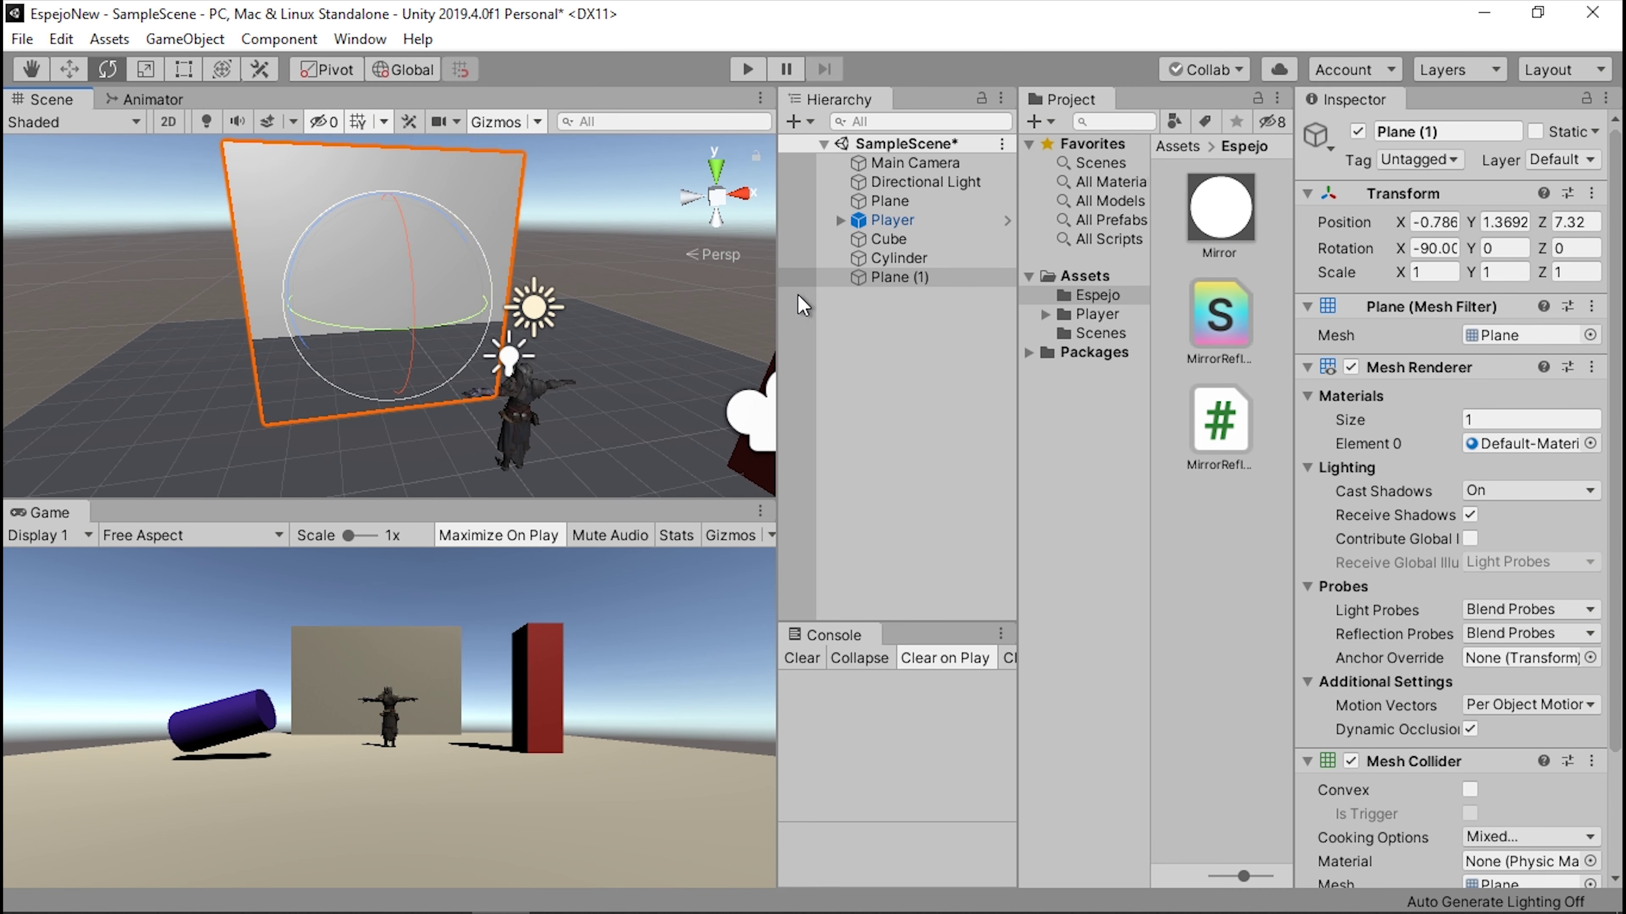
Step: Give Plane (1) the Mirror material and attach MirrorReflectionScript
{"action": "left_click", "coordinate": [872, 282]}
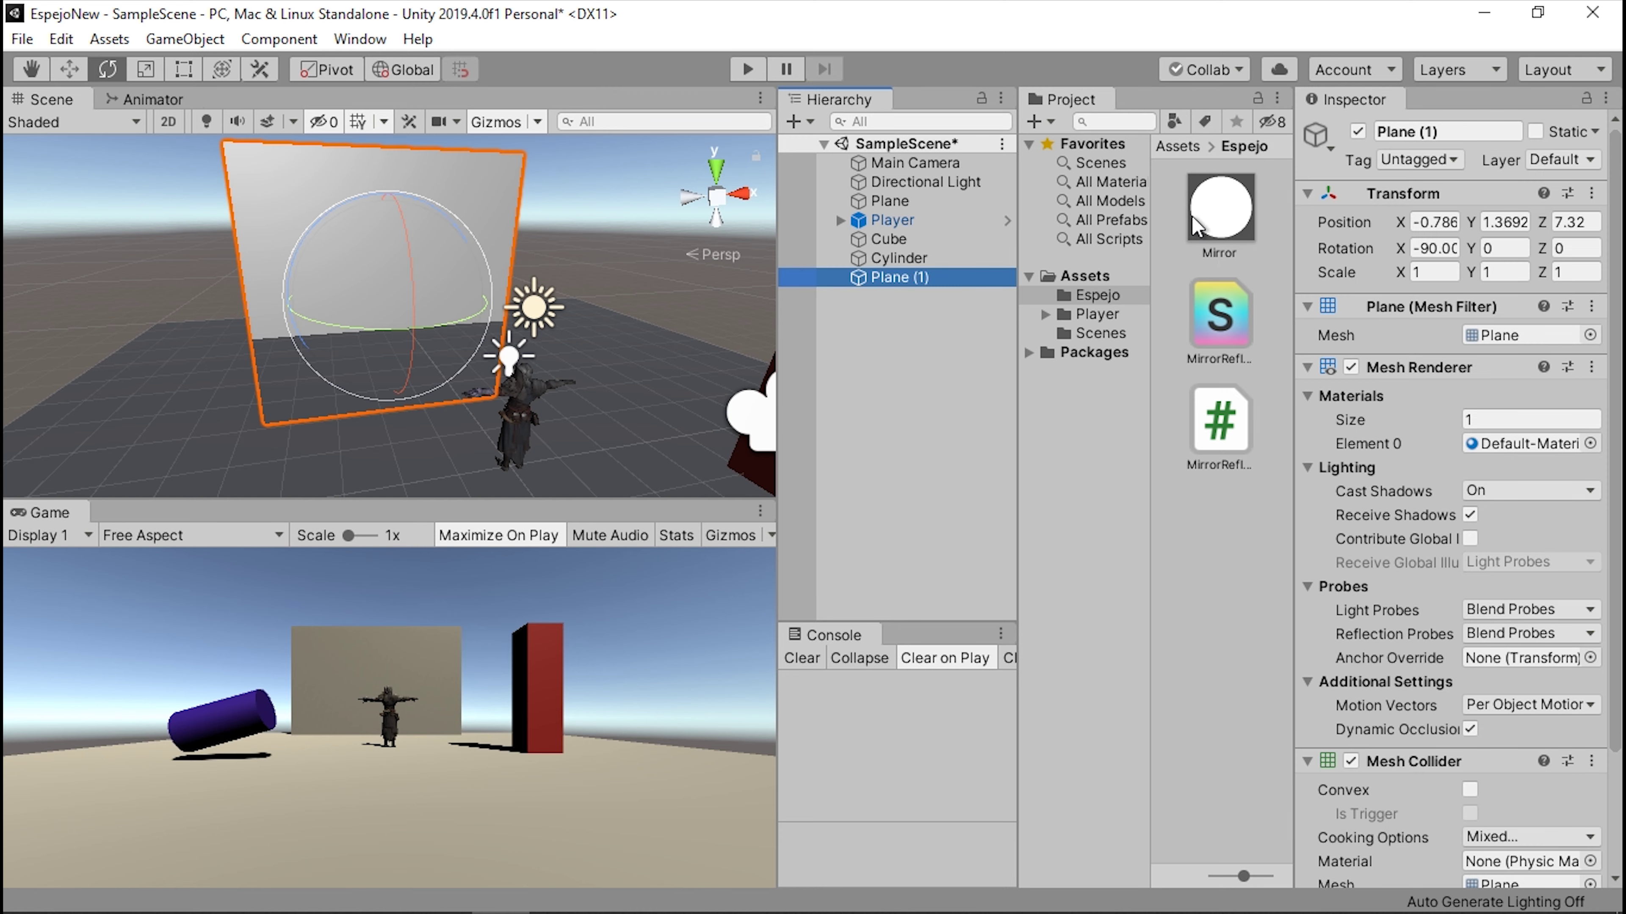
{"action": "left_click_drag", "start_coordinate": [1194, 224], "coordinate": [935, 279]}
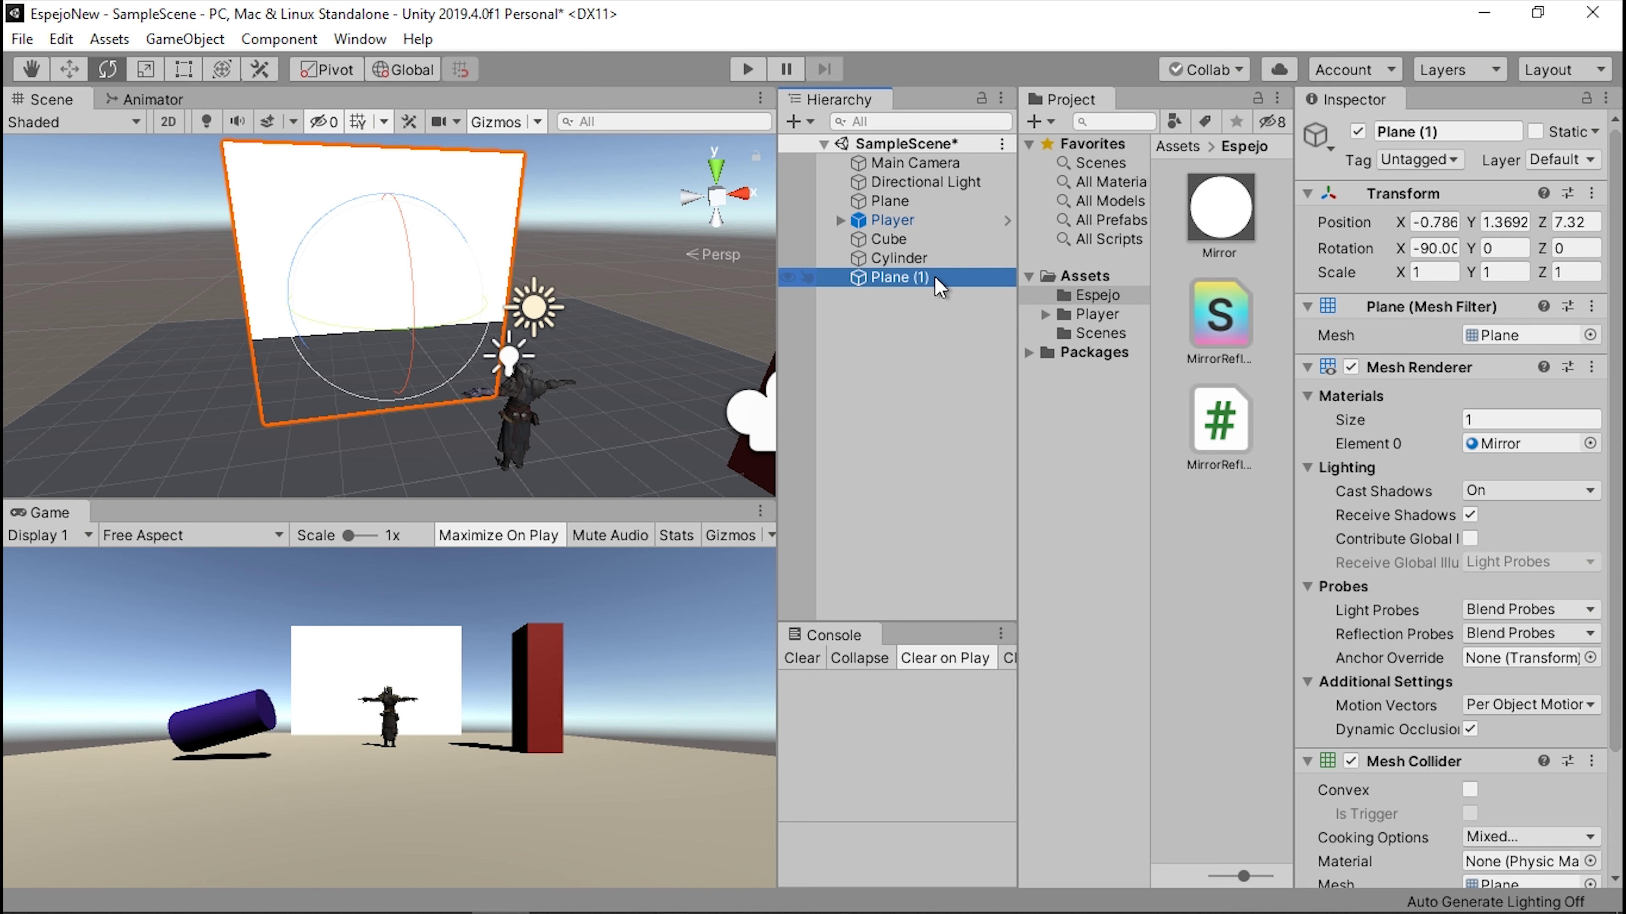
{"action": "left_click", "coordinate": [1309, 371]}
{"action": "left_click", "coordinate": [1376, 373]}
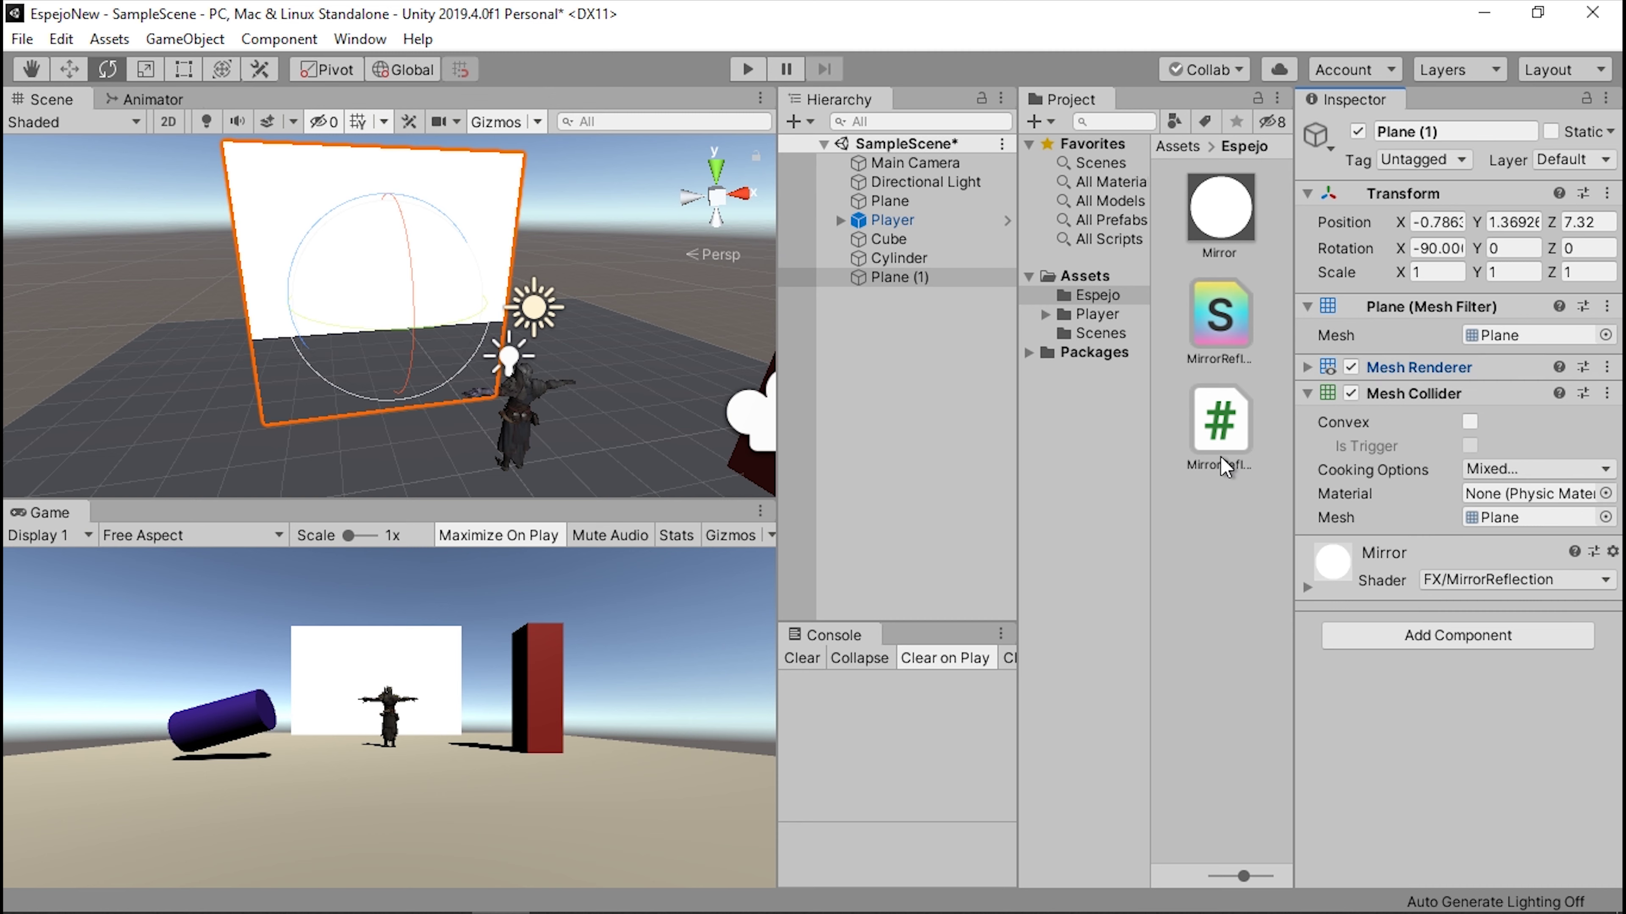
{"action": "mouse_move", "coordinate": [1220, 456]}
{"action": "left_mouse_down"}
{"action": "mouse_move", "coordinate": [1422, 384]}
{"action": "mouse_move", "coordinate": [1380, 385]}
{"action": "left_mouse_up"}
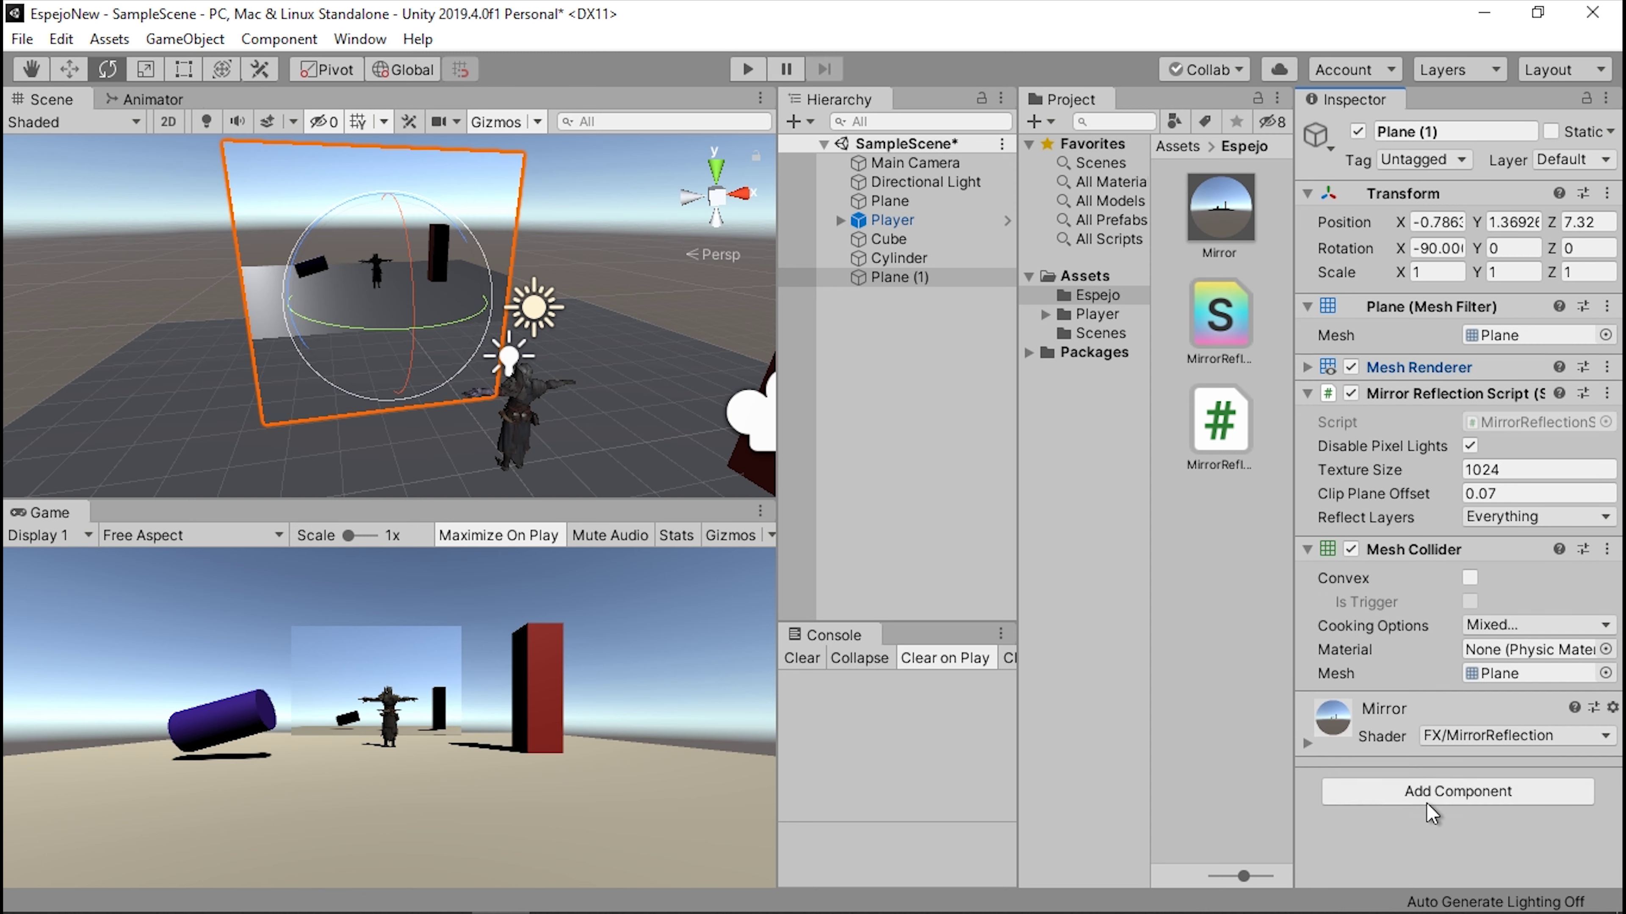
Step: Search components for 'mirr', cancel without adding one, and frame the mirror plane
{"action": "left_click", "coordinate": [1427, 802]}
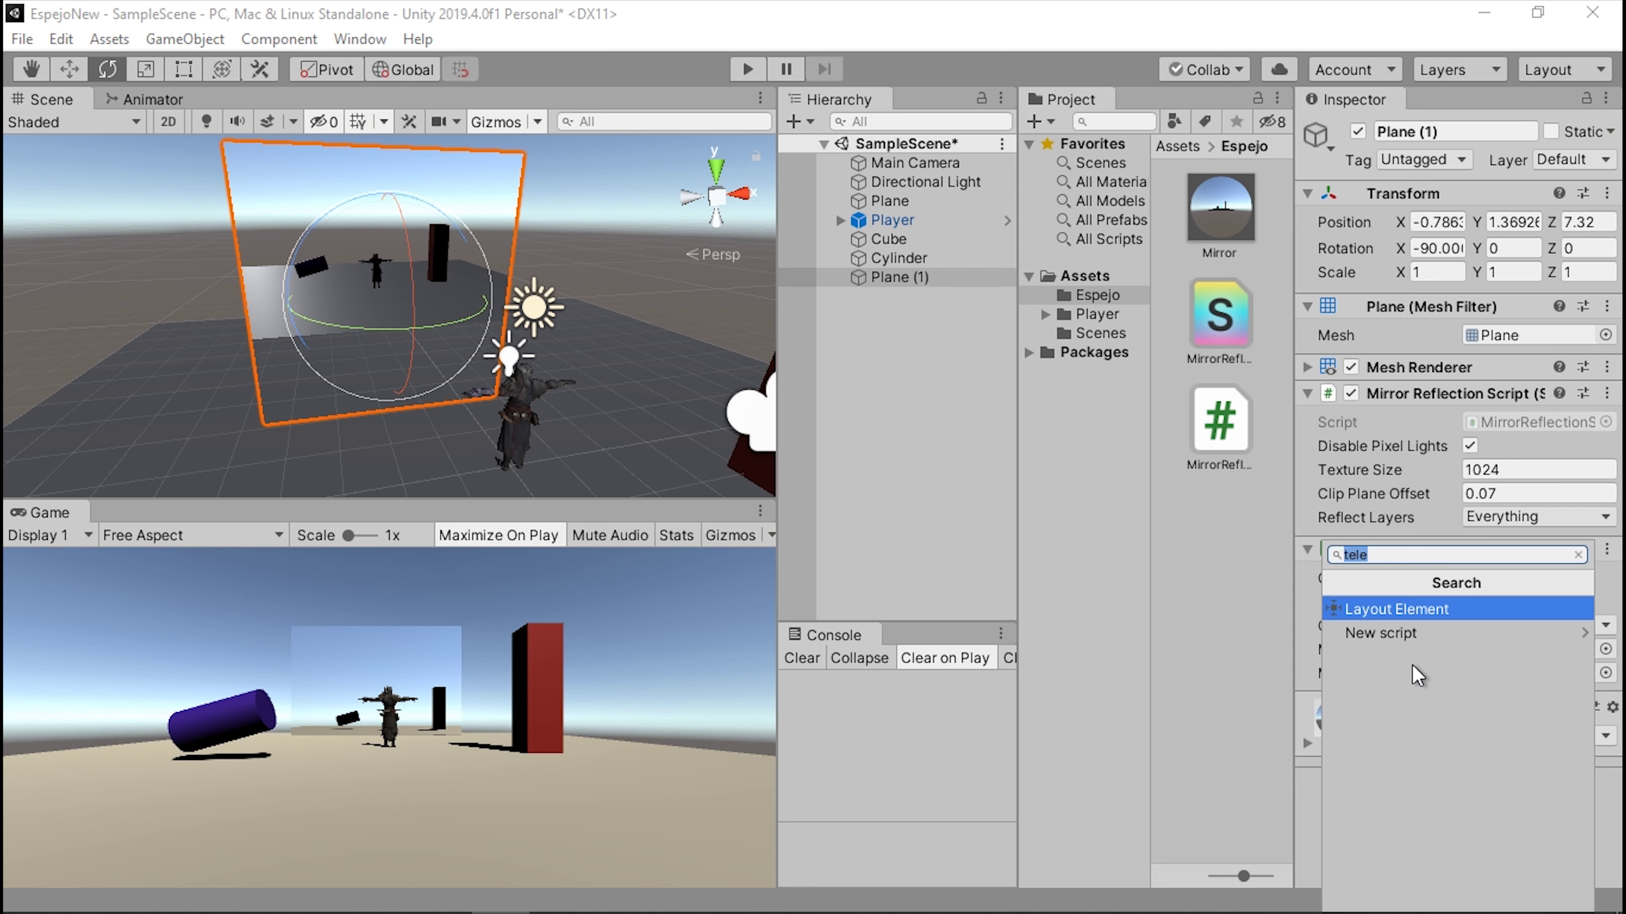
{"action": "type", "text": "mirr"}
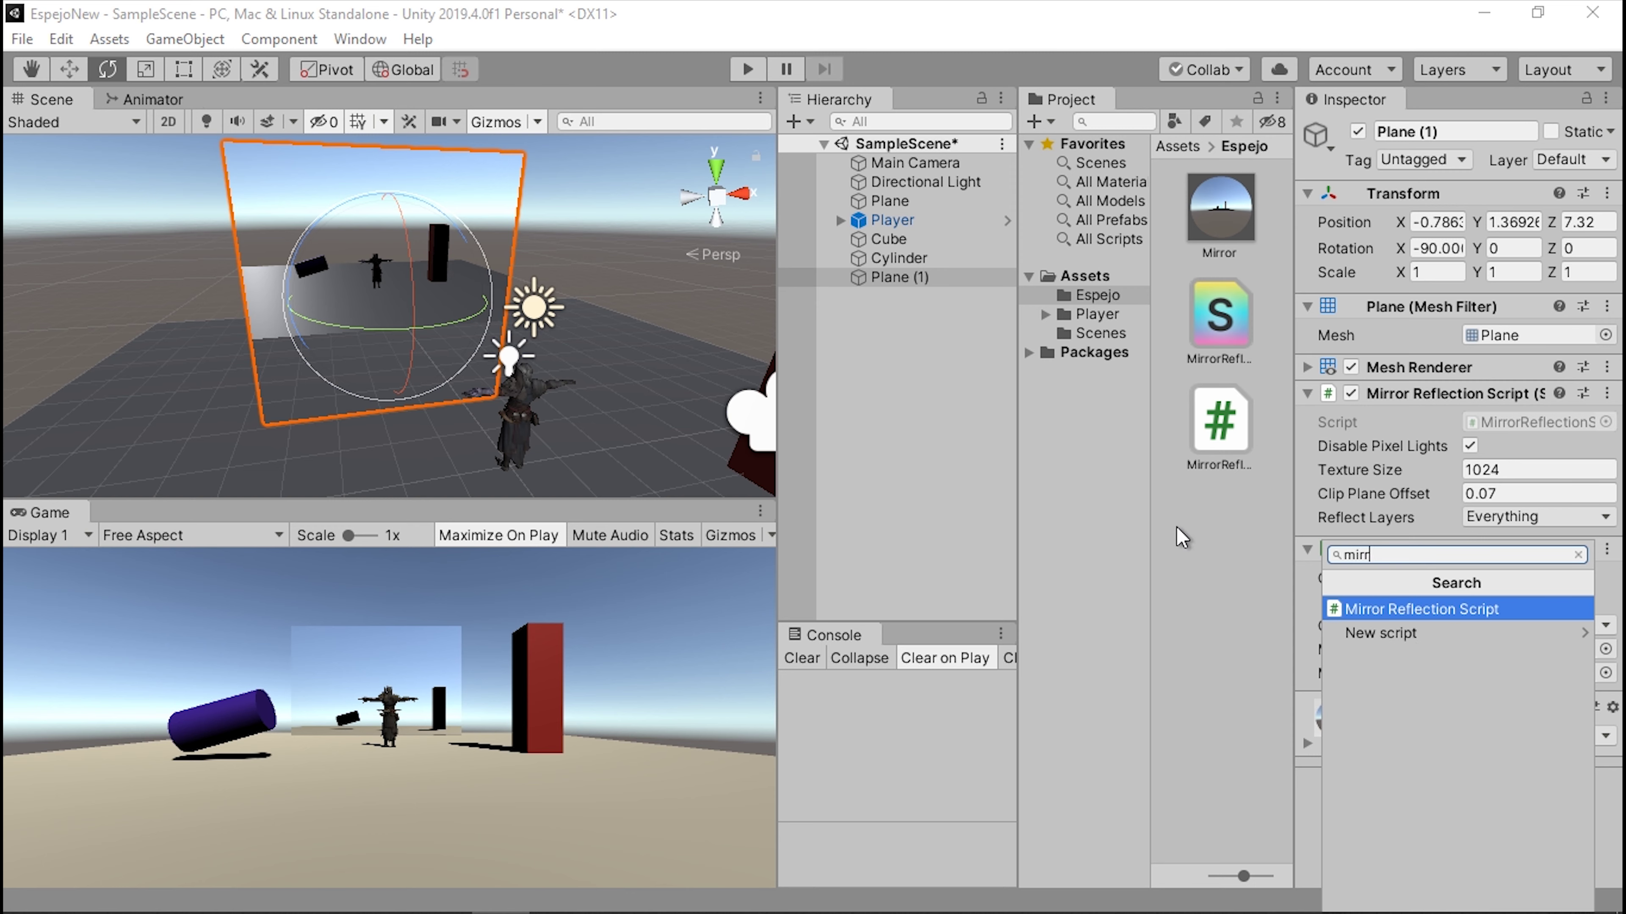
{"action": "key", "text": "Escape"}
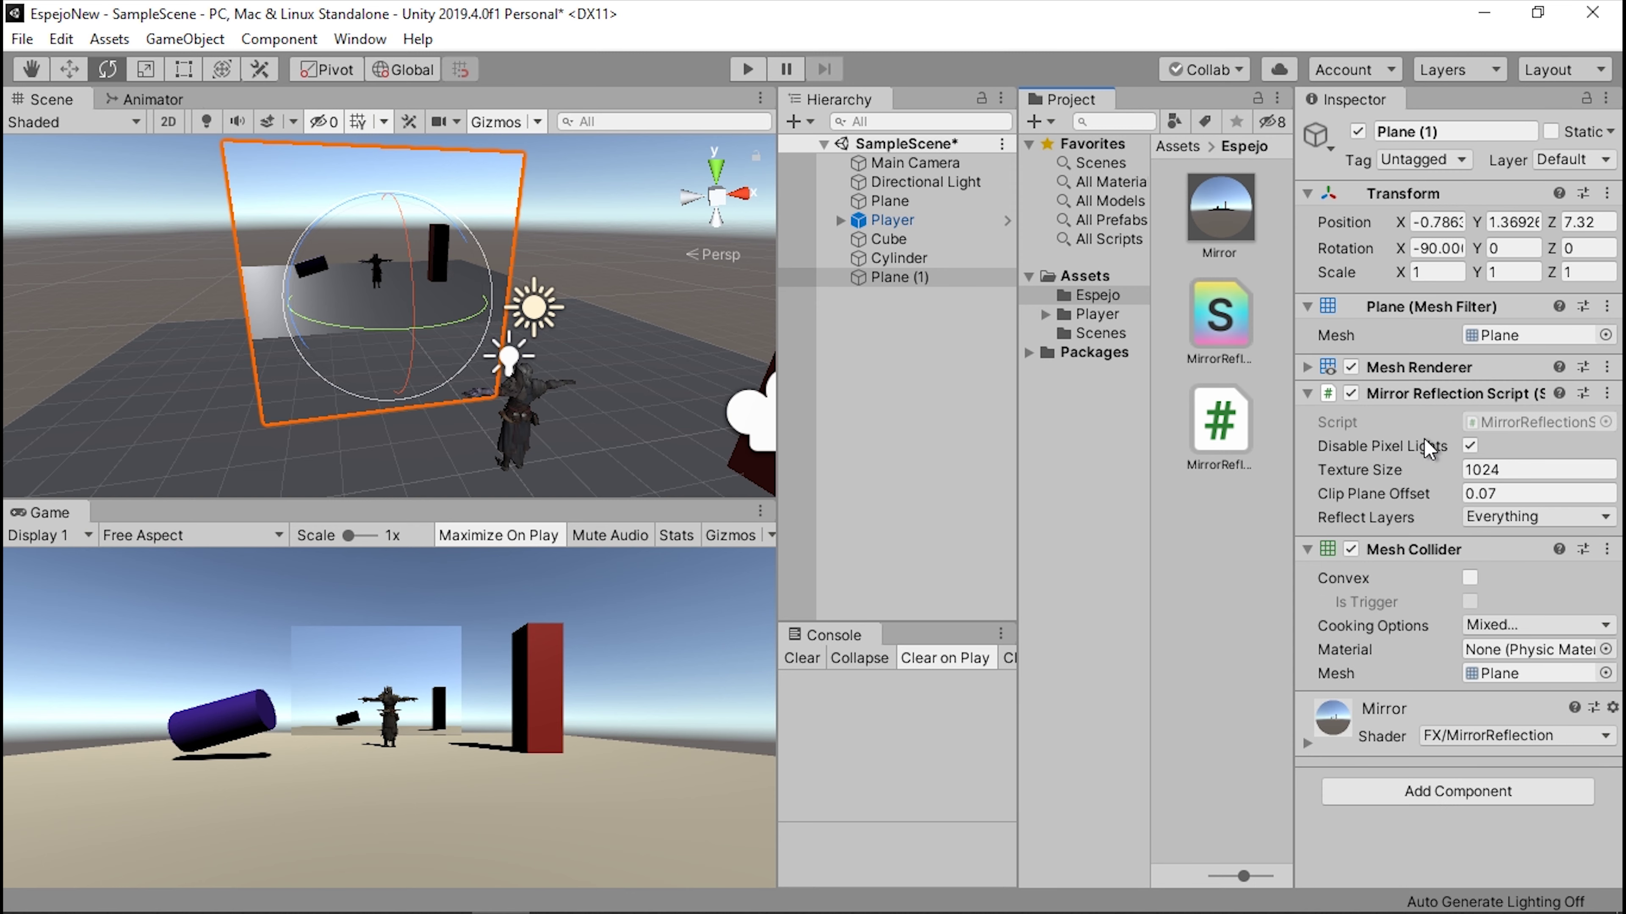
{"action": "left_click_drag", "start_coordinate": [296, 261], "coordinate": [328, 258], "text": "alt"}
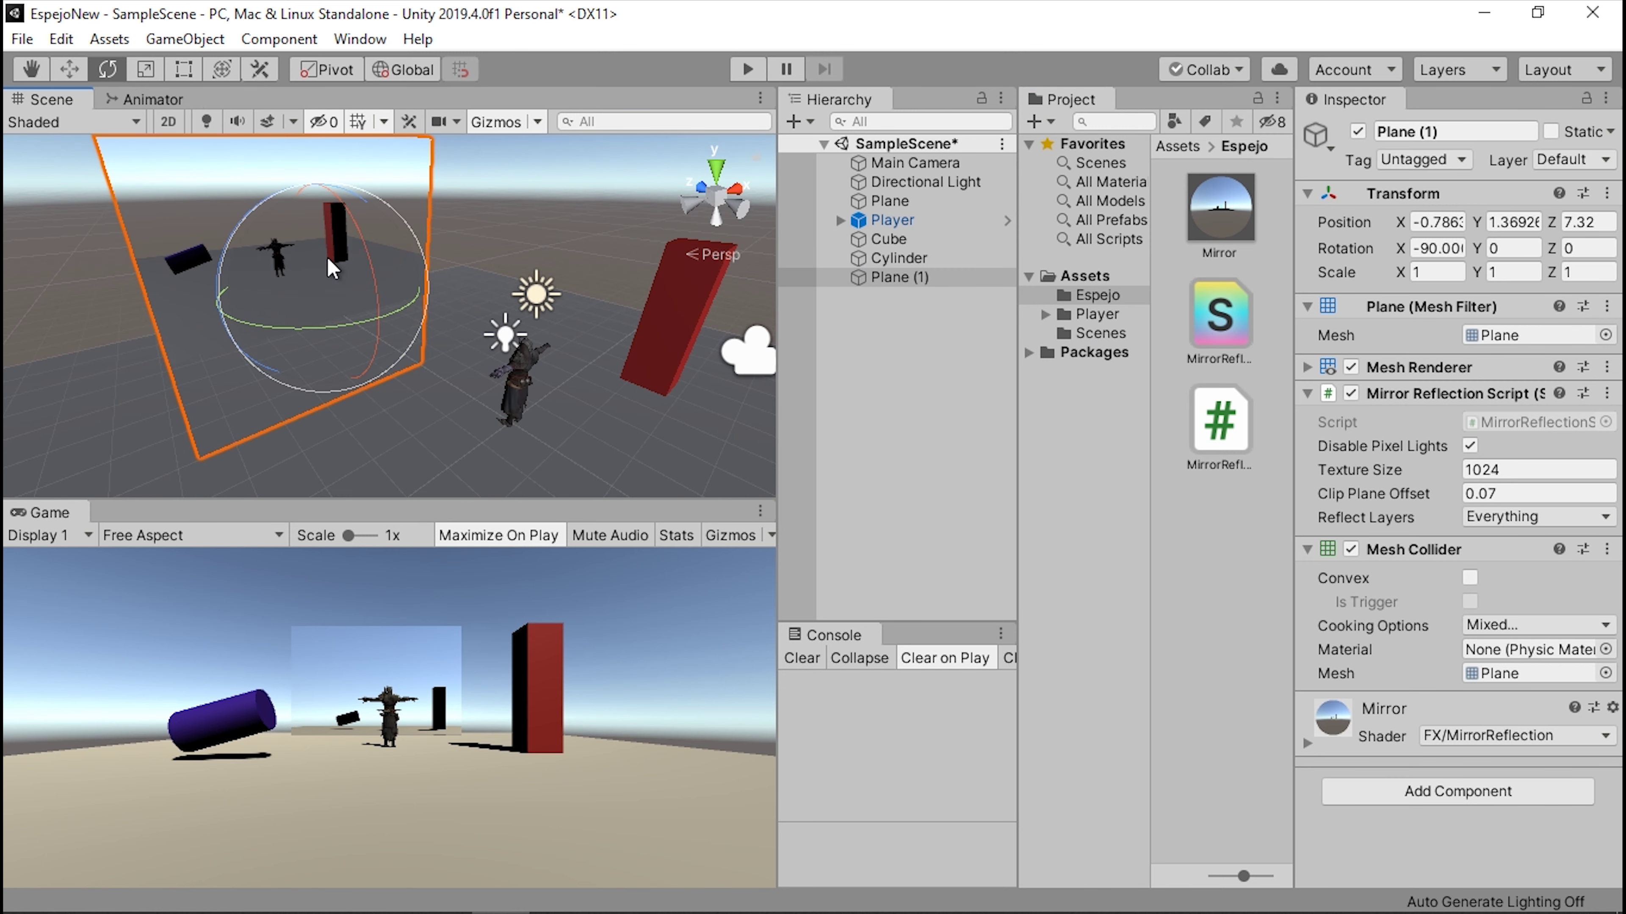
{"action": "key", "text": "f"}
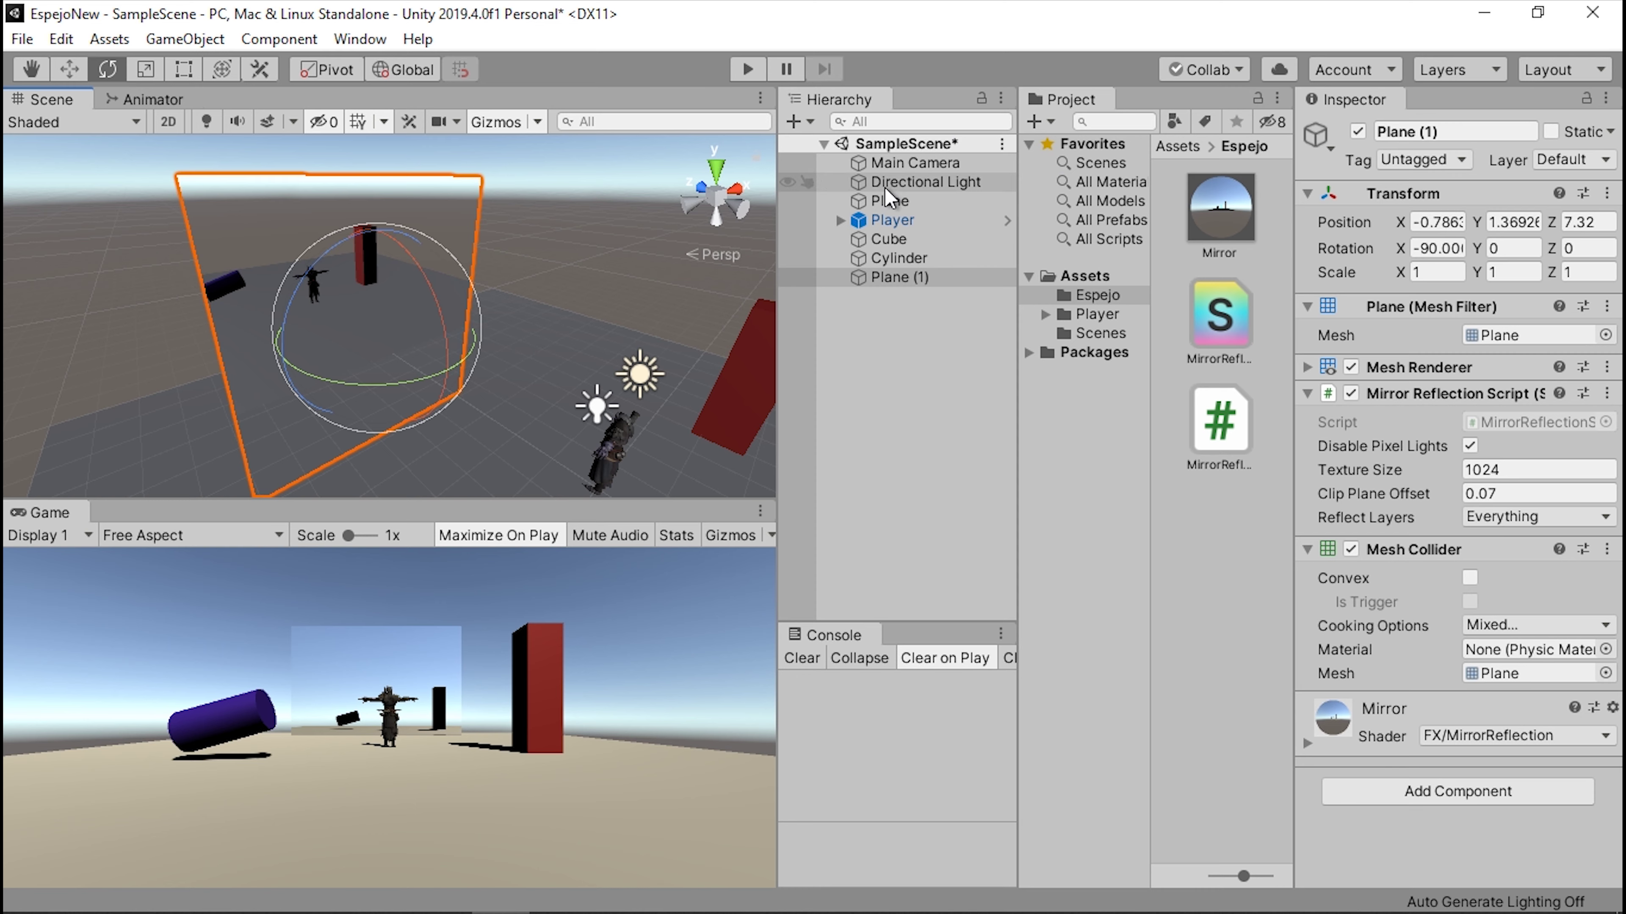
Step: Disable the Main Camera and start Play mode to test the mirror
{"action": "left_click", "coordinate": [915, 163]}
{"action": "left_click", "coordinate": [1357, 131]}
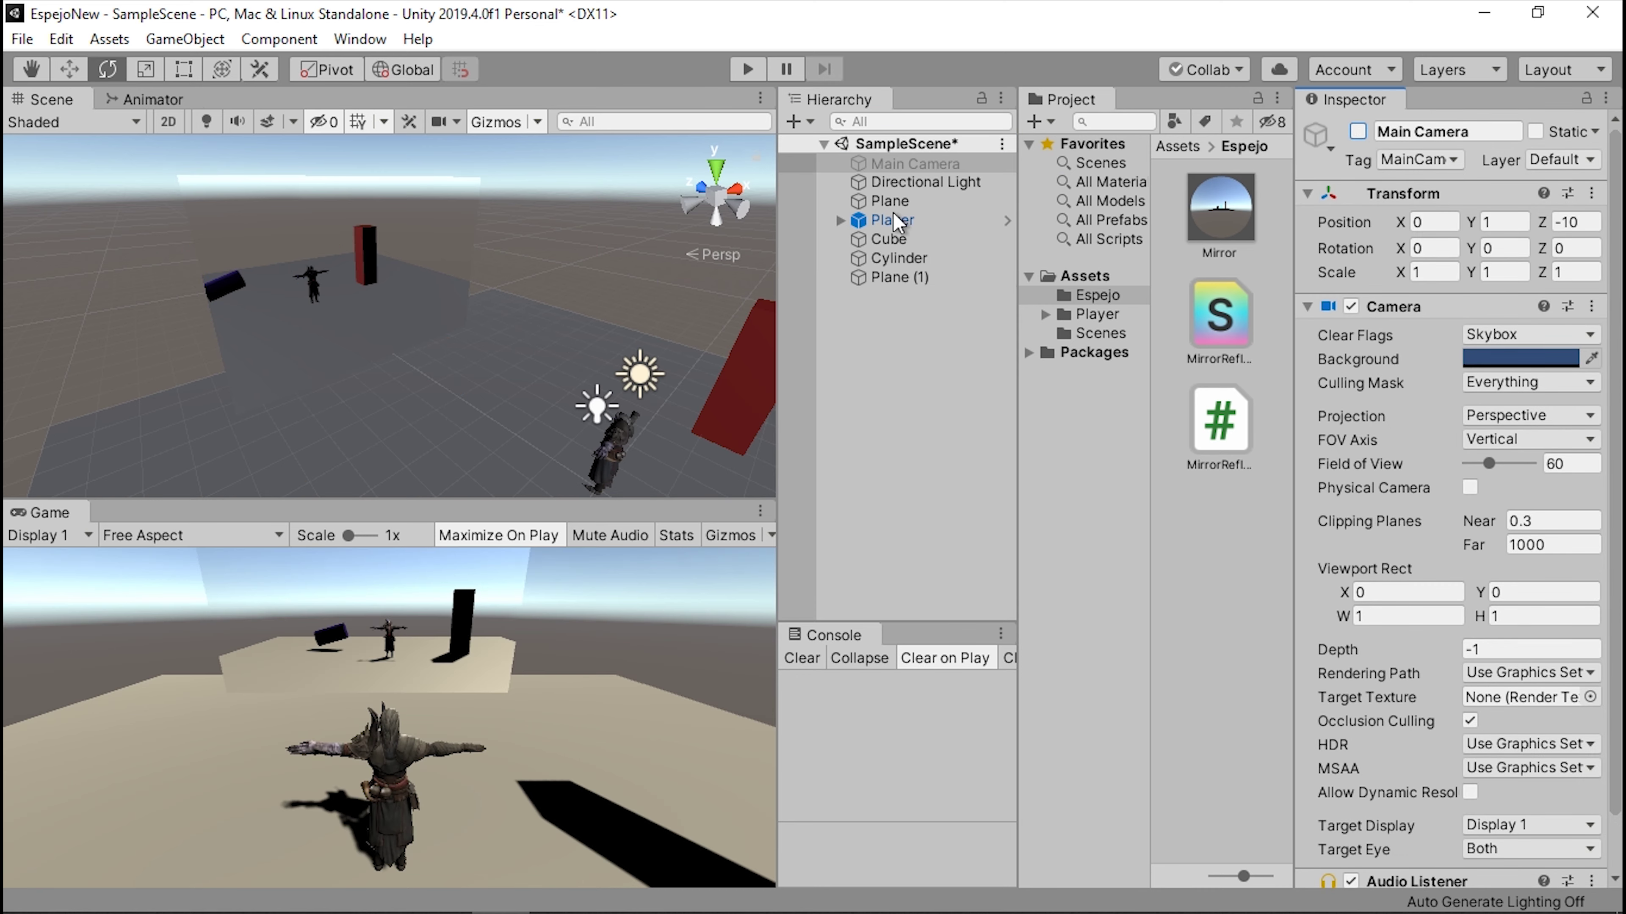
{"action": "left_click", "coordinate": [738, 77]}
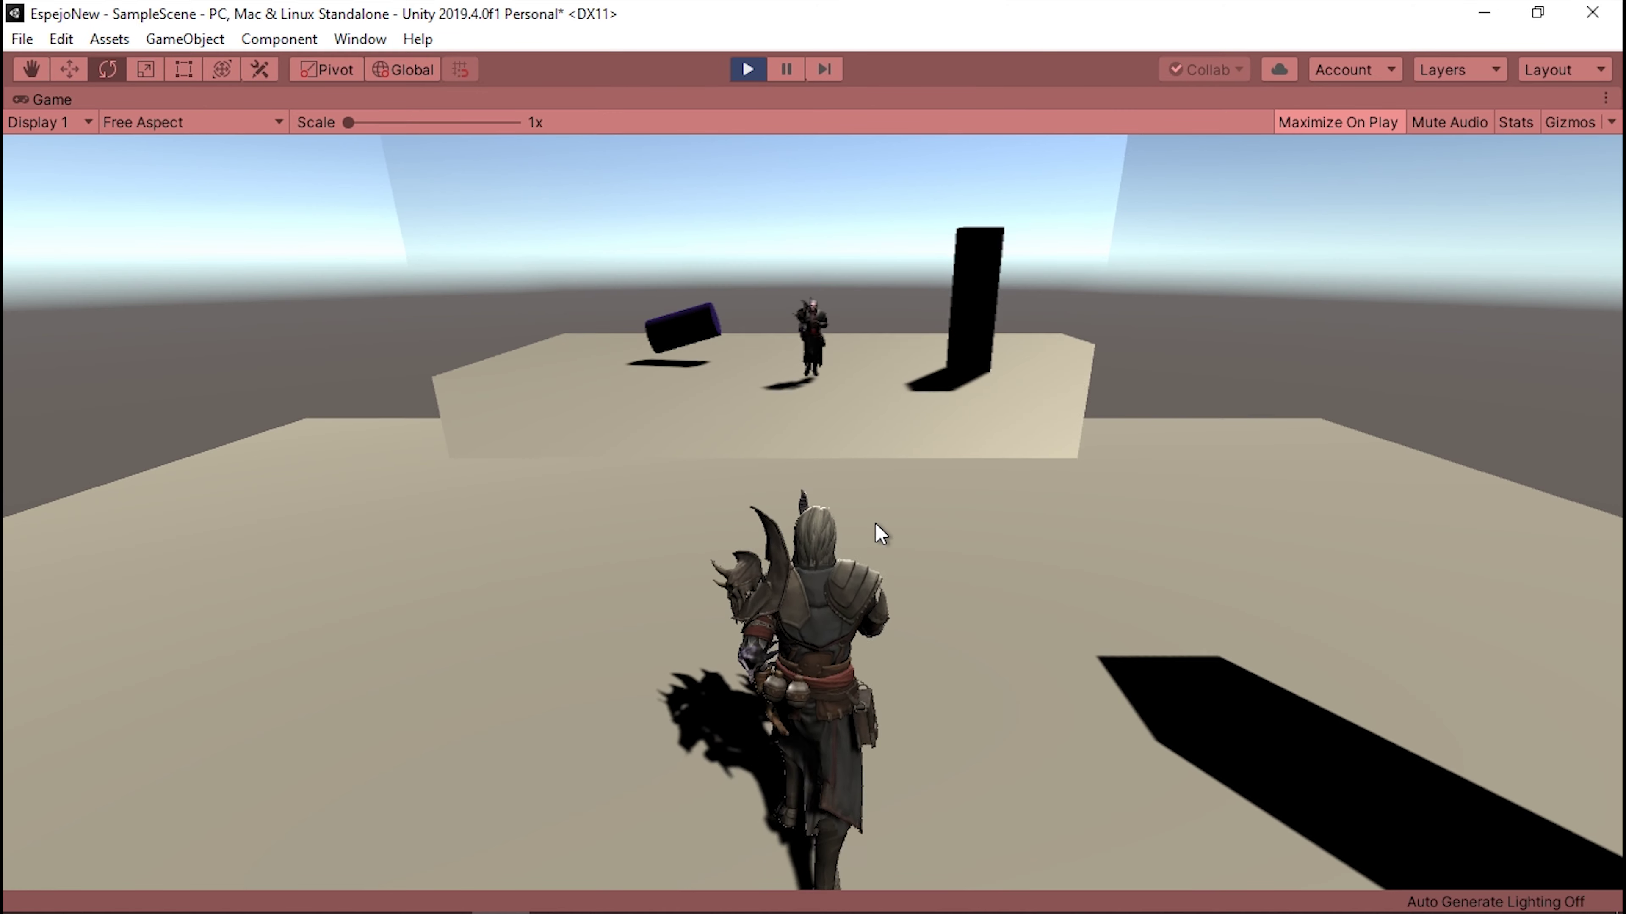
Step: Walk the character around with W, A and W, then stop the game
{"action": "key", "text": "w"}
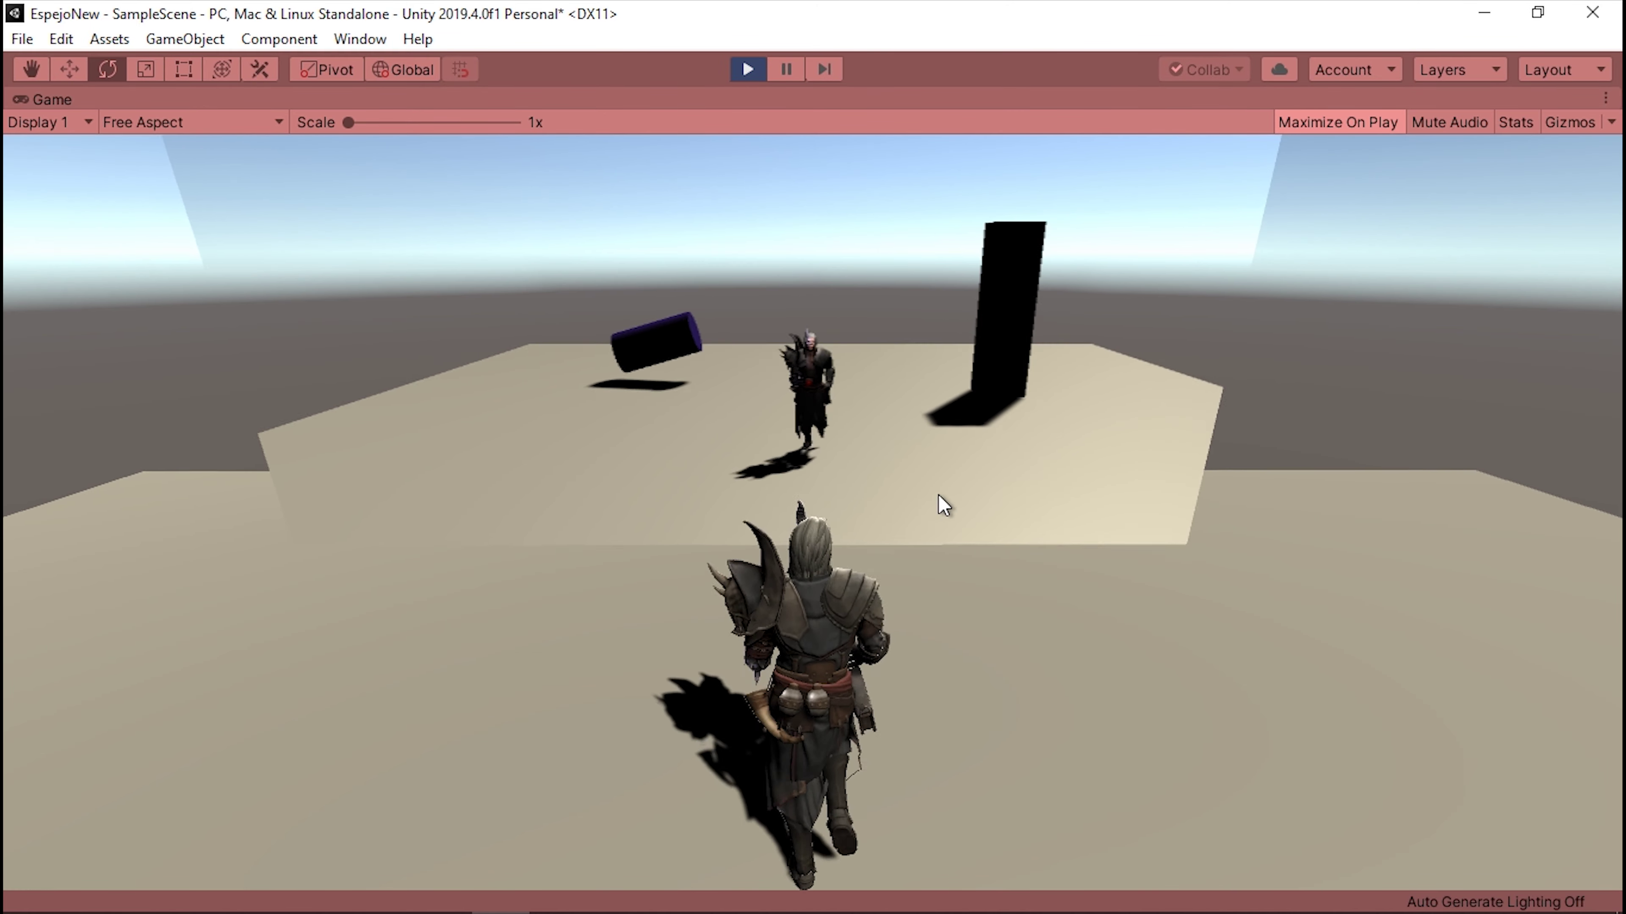
{"action": "key", "text": "a"}
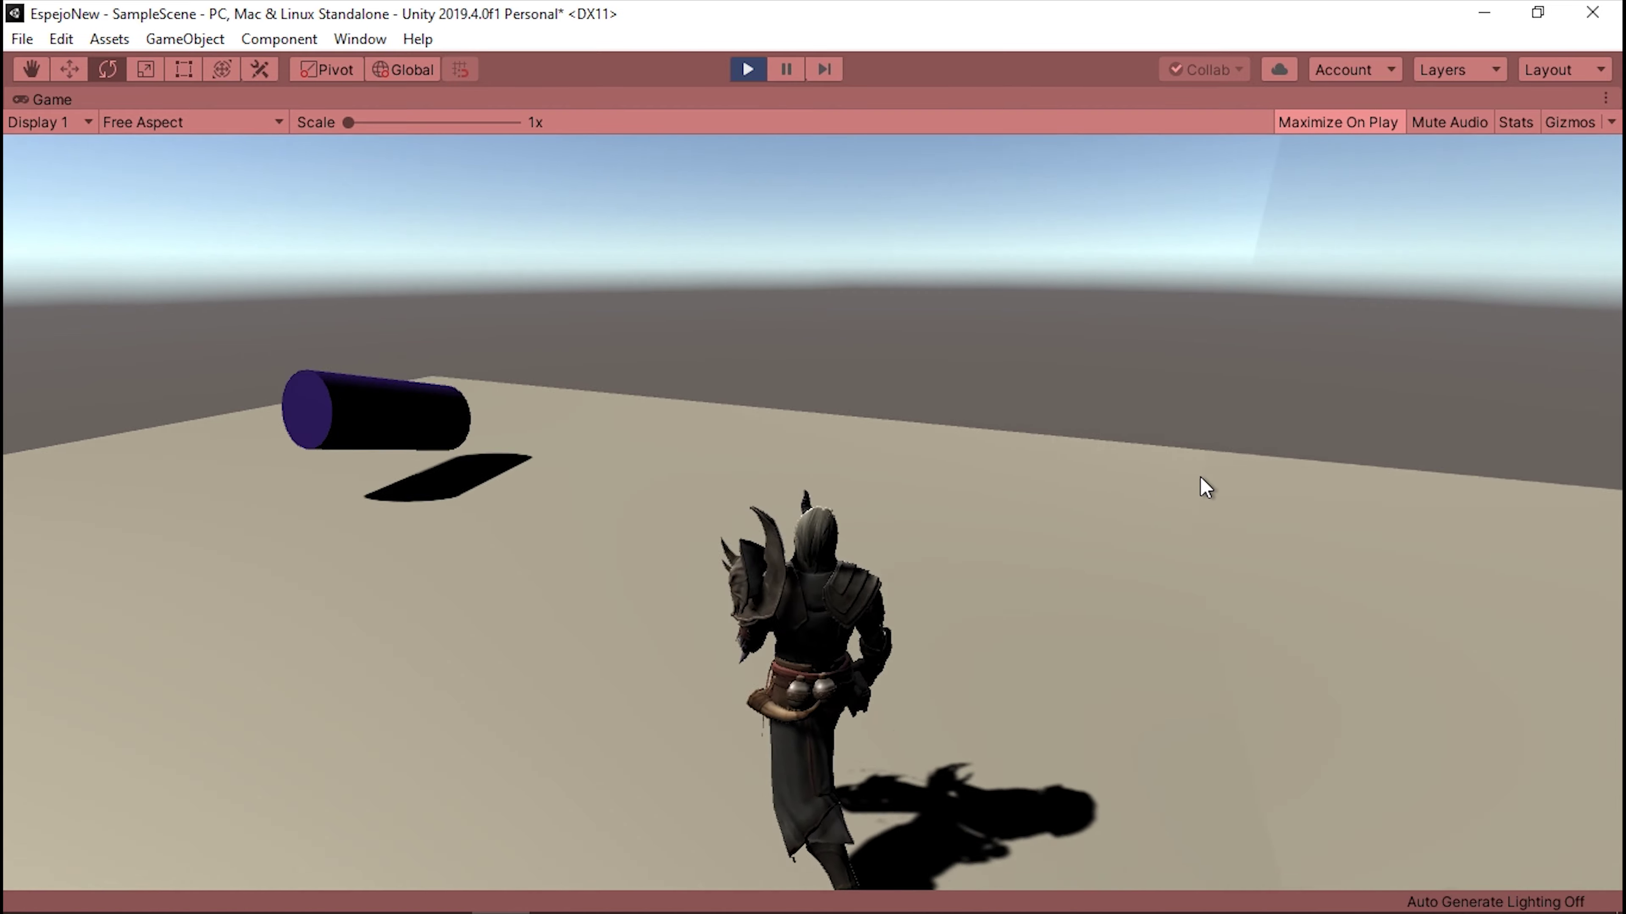
{"action": "key", "text": "w"}
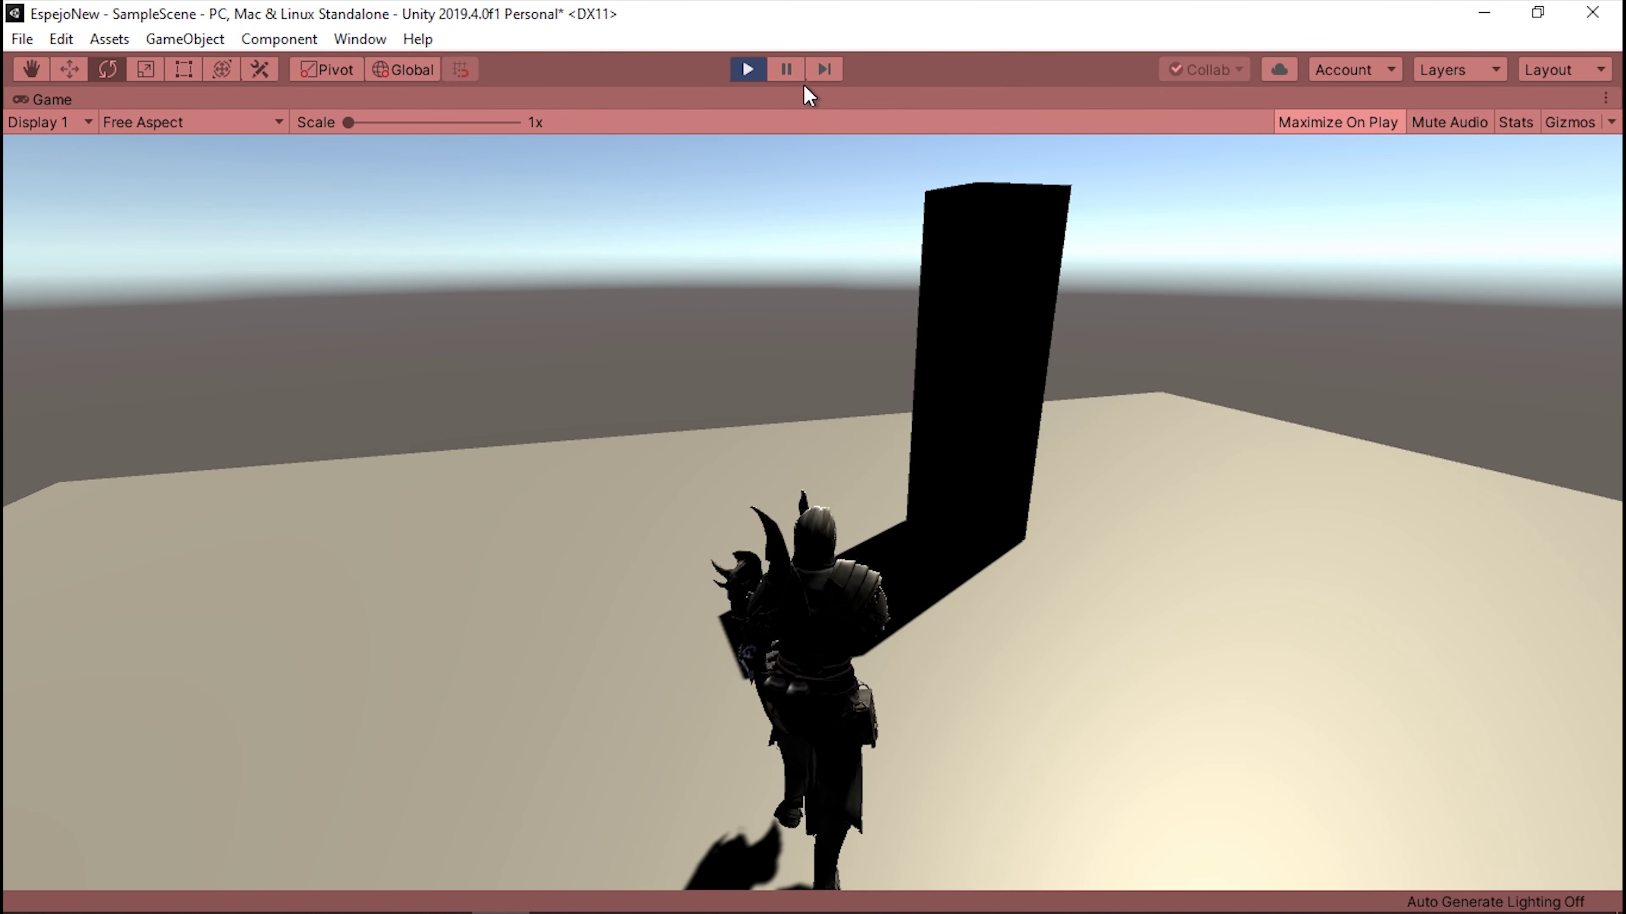
{"action": "left_click", "coordinate": [747, 69]}
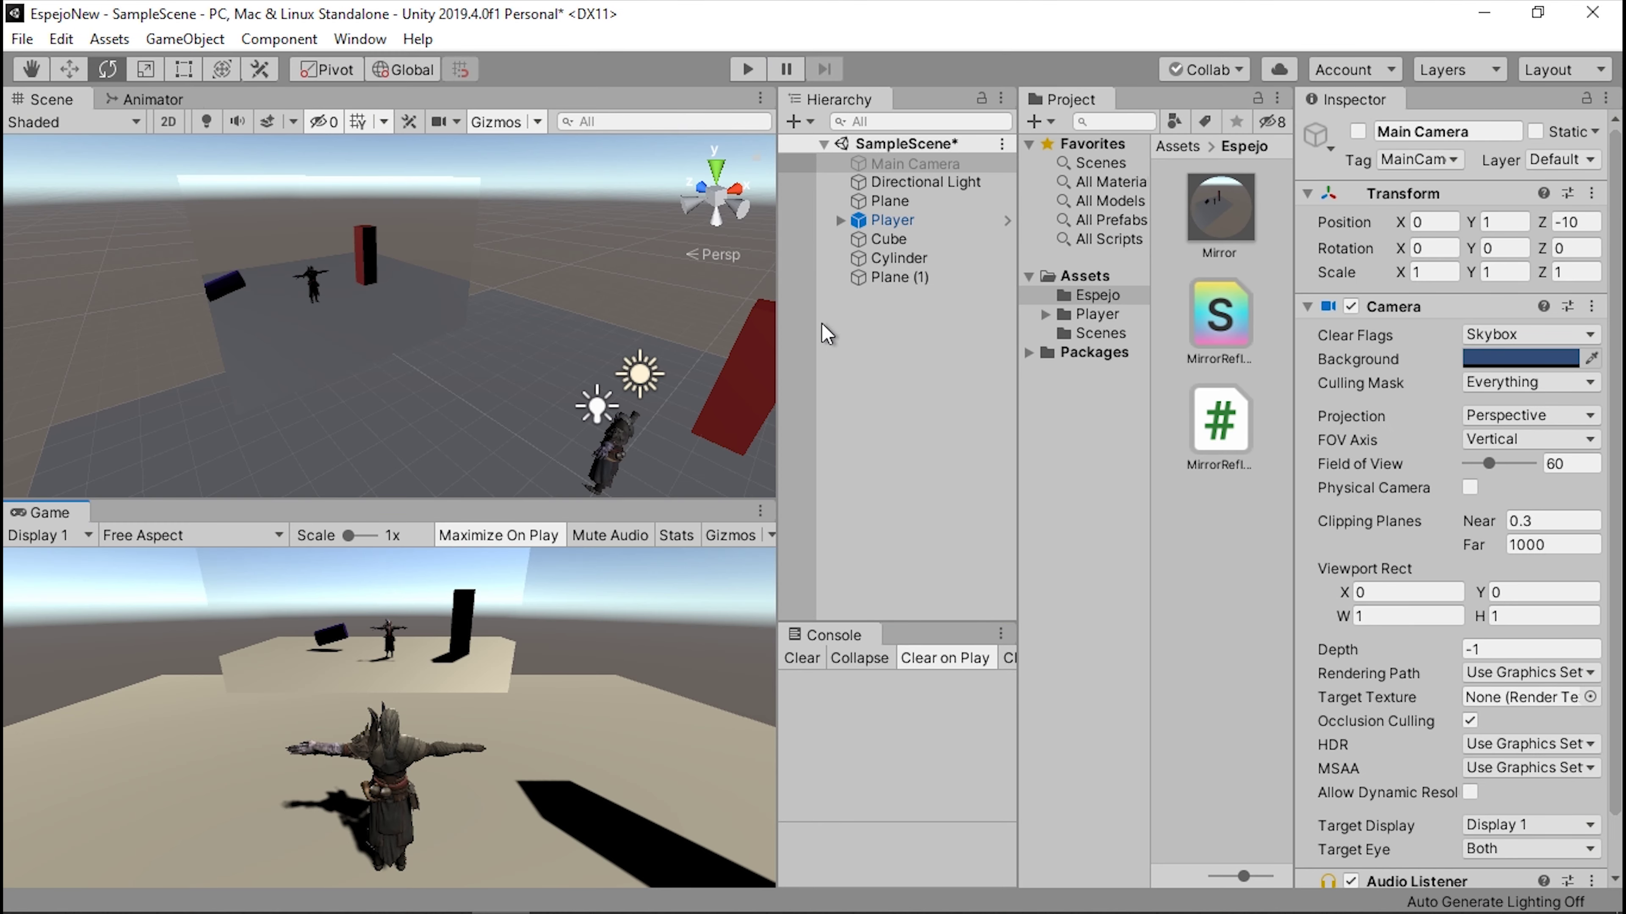
{"action": "left_click", "coordinate": [893, 345]}
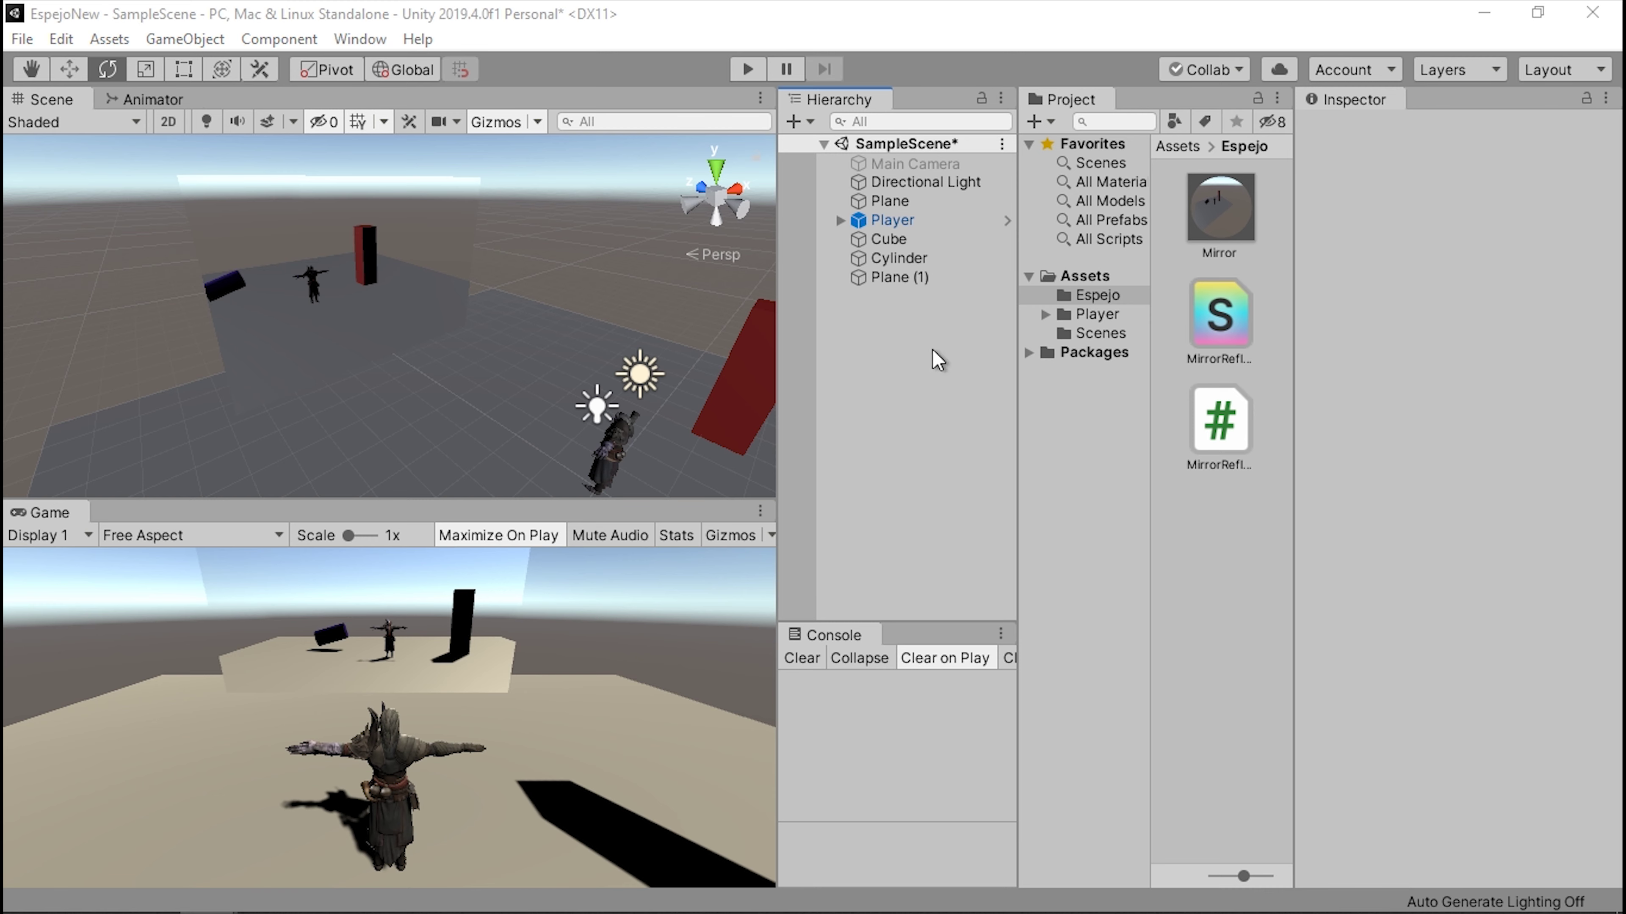
Step: On Chrome's MirrorReflection4 wiki page, scroll to and highlight the Mirror.shader code
{"action": "key", "text": "alt+Tab"}
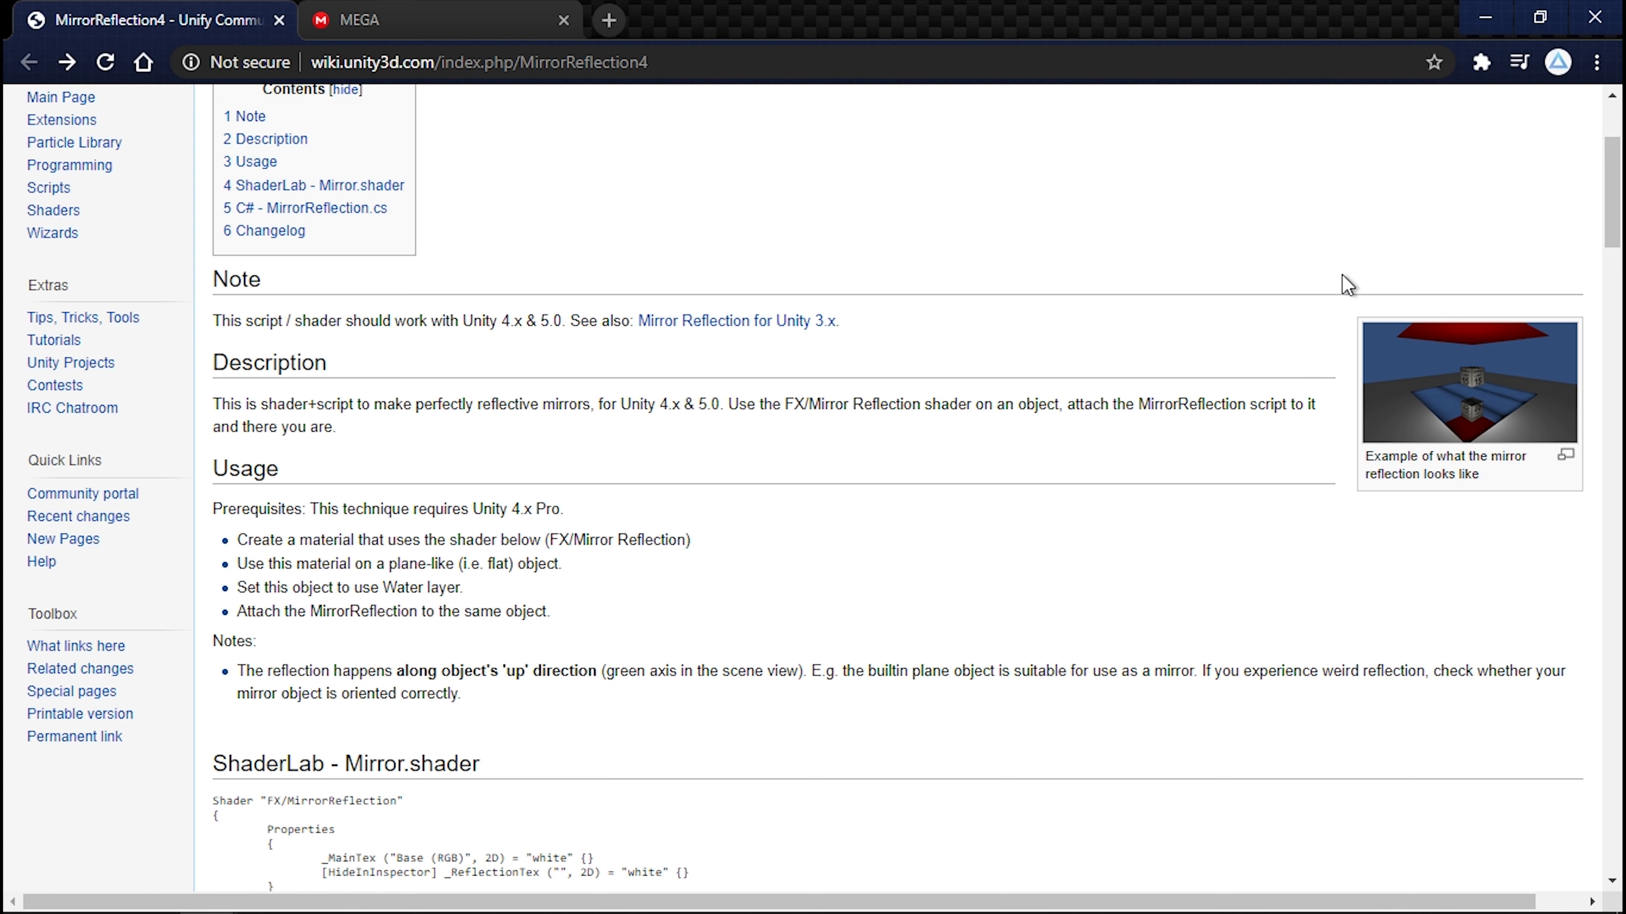
{"action": "scroll", "coordinate": [889, 359], "scroll_direction": "down", "scroll_amount": 1}
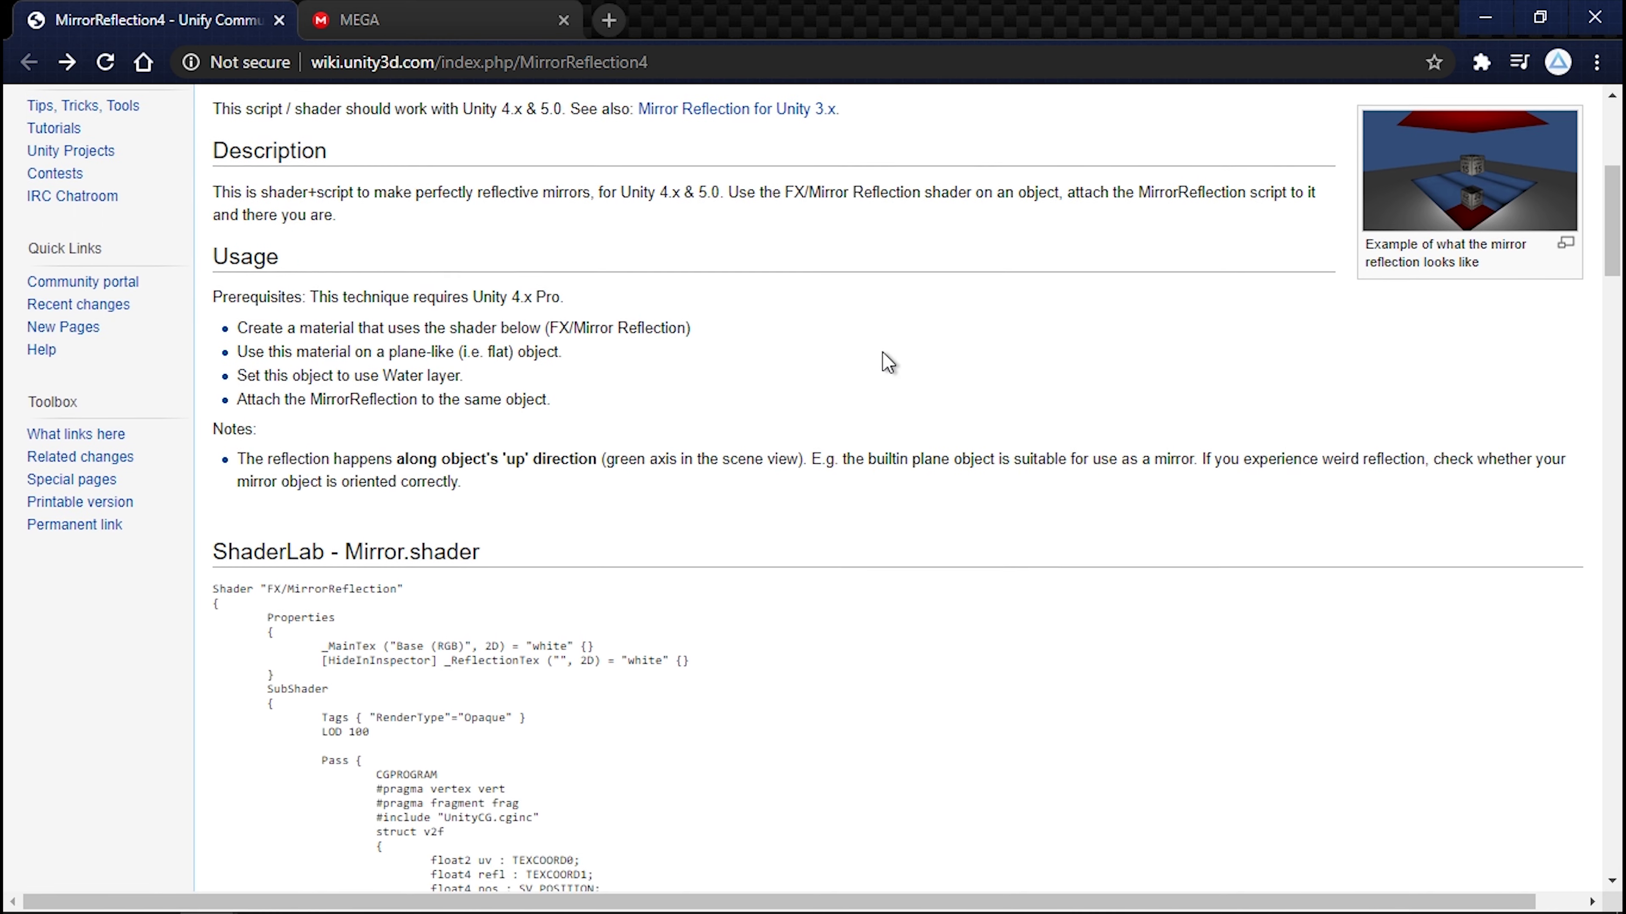
{"action": "scroll", "coordinate": [647, 294], "scroll_direction": "down", "scroll_amount": 5}
{"action": "scroll", "coordinate": [493, 367], "scroll_direction": "down", "scroll_amount": 2}
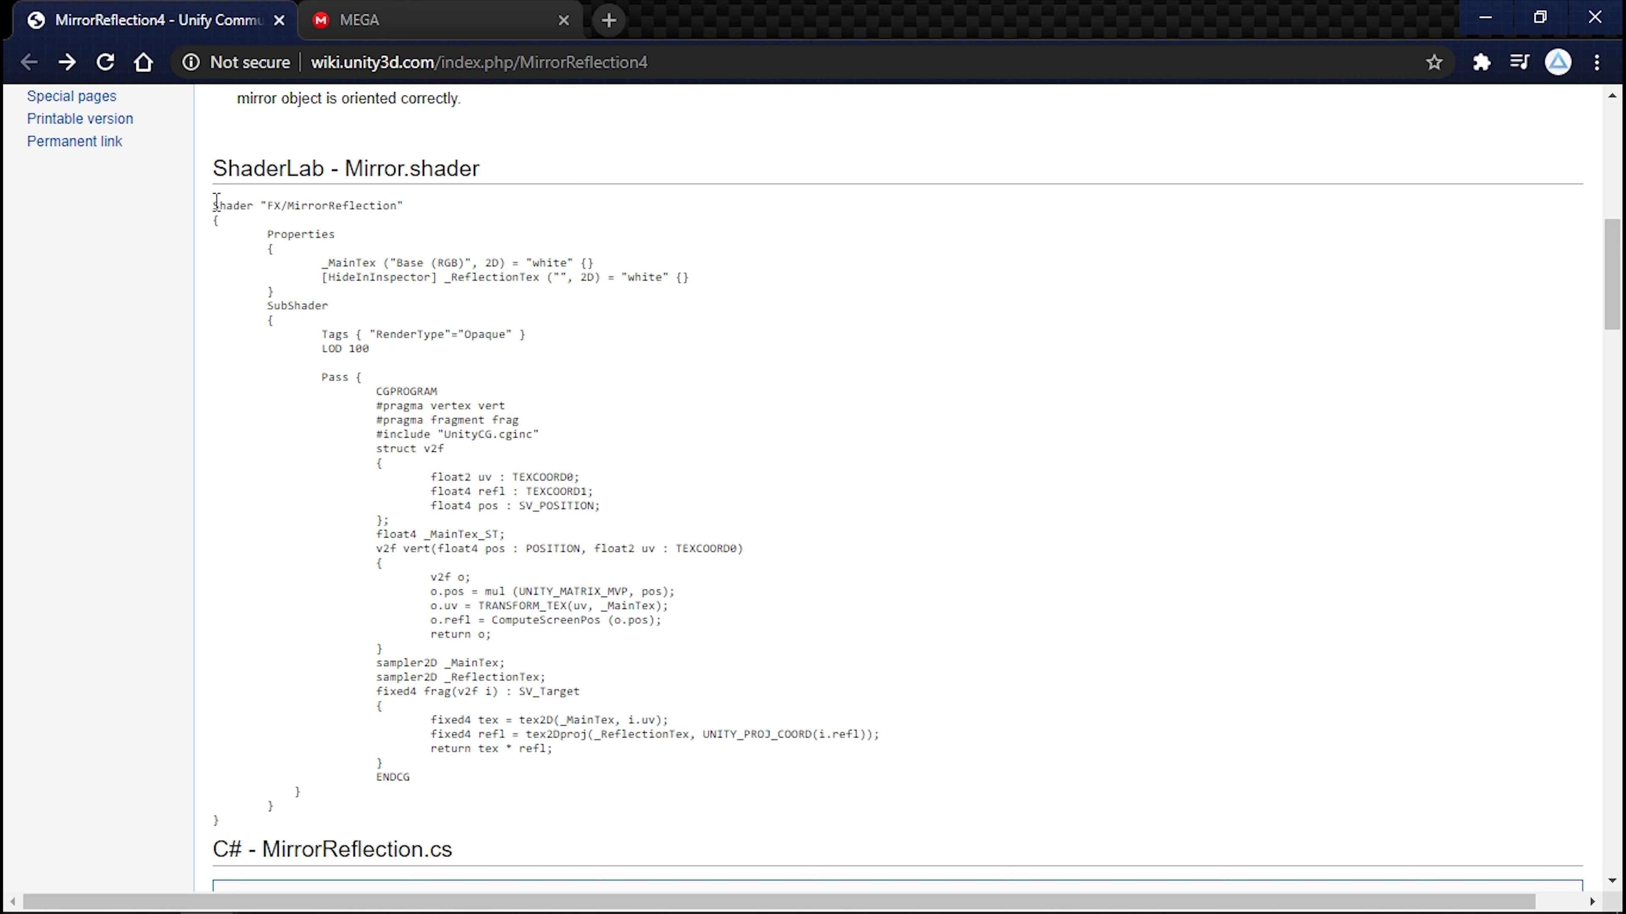
{"action": "left_click_drag", "start_coordinate": [216, 202], "coordinate": [291, 820]}
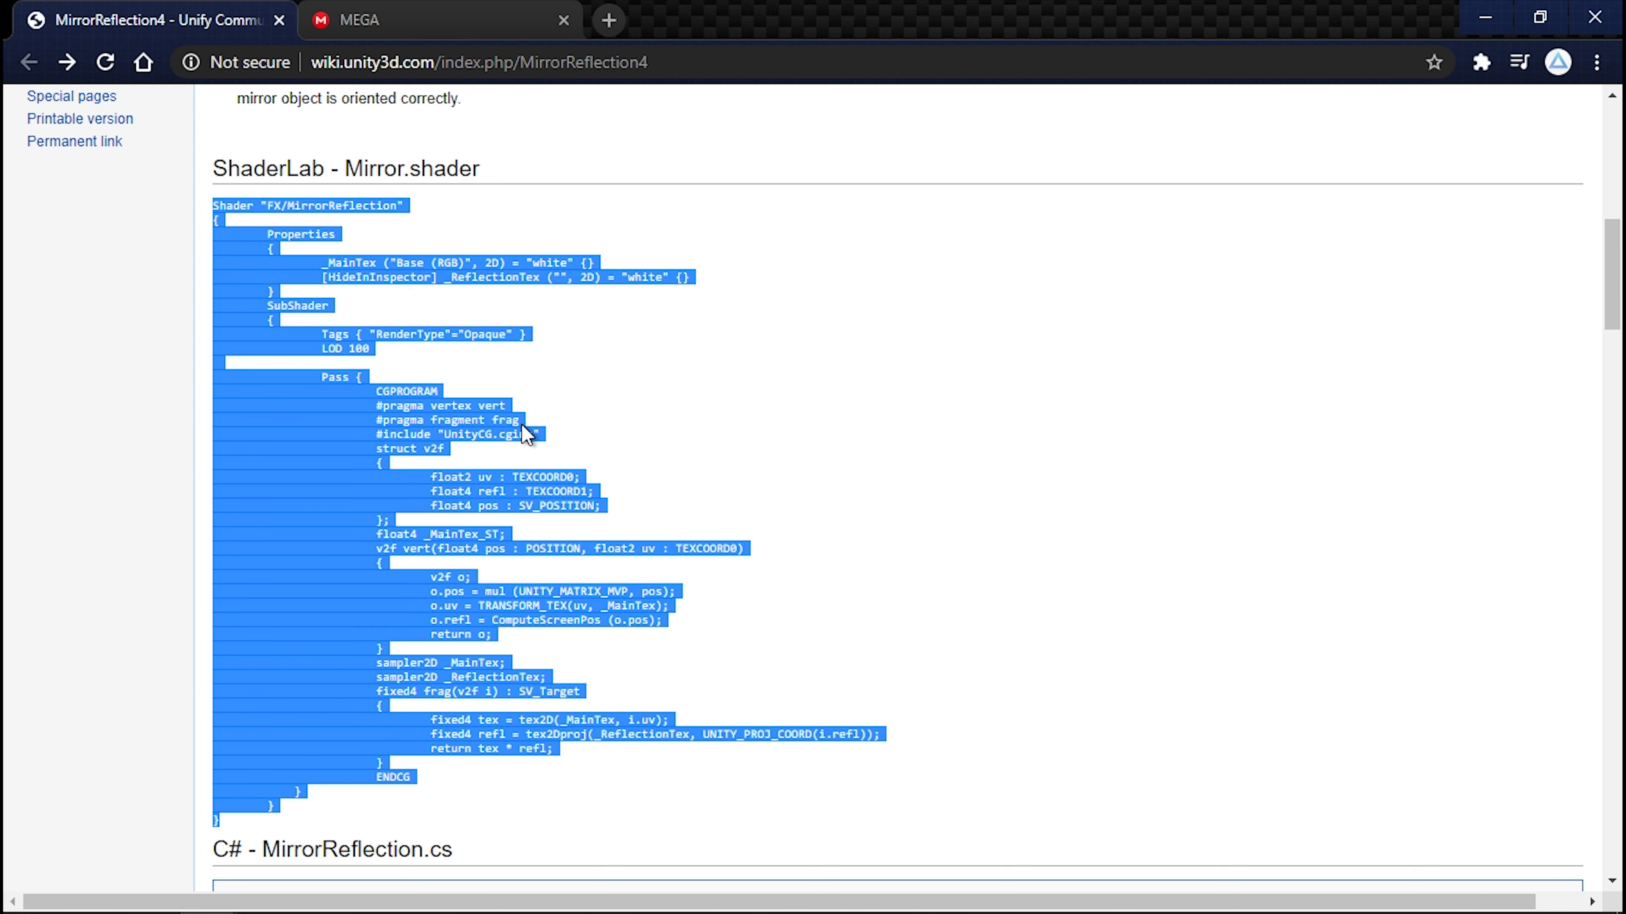
{"action": "left_click", "coordinate": [710, 342]}
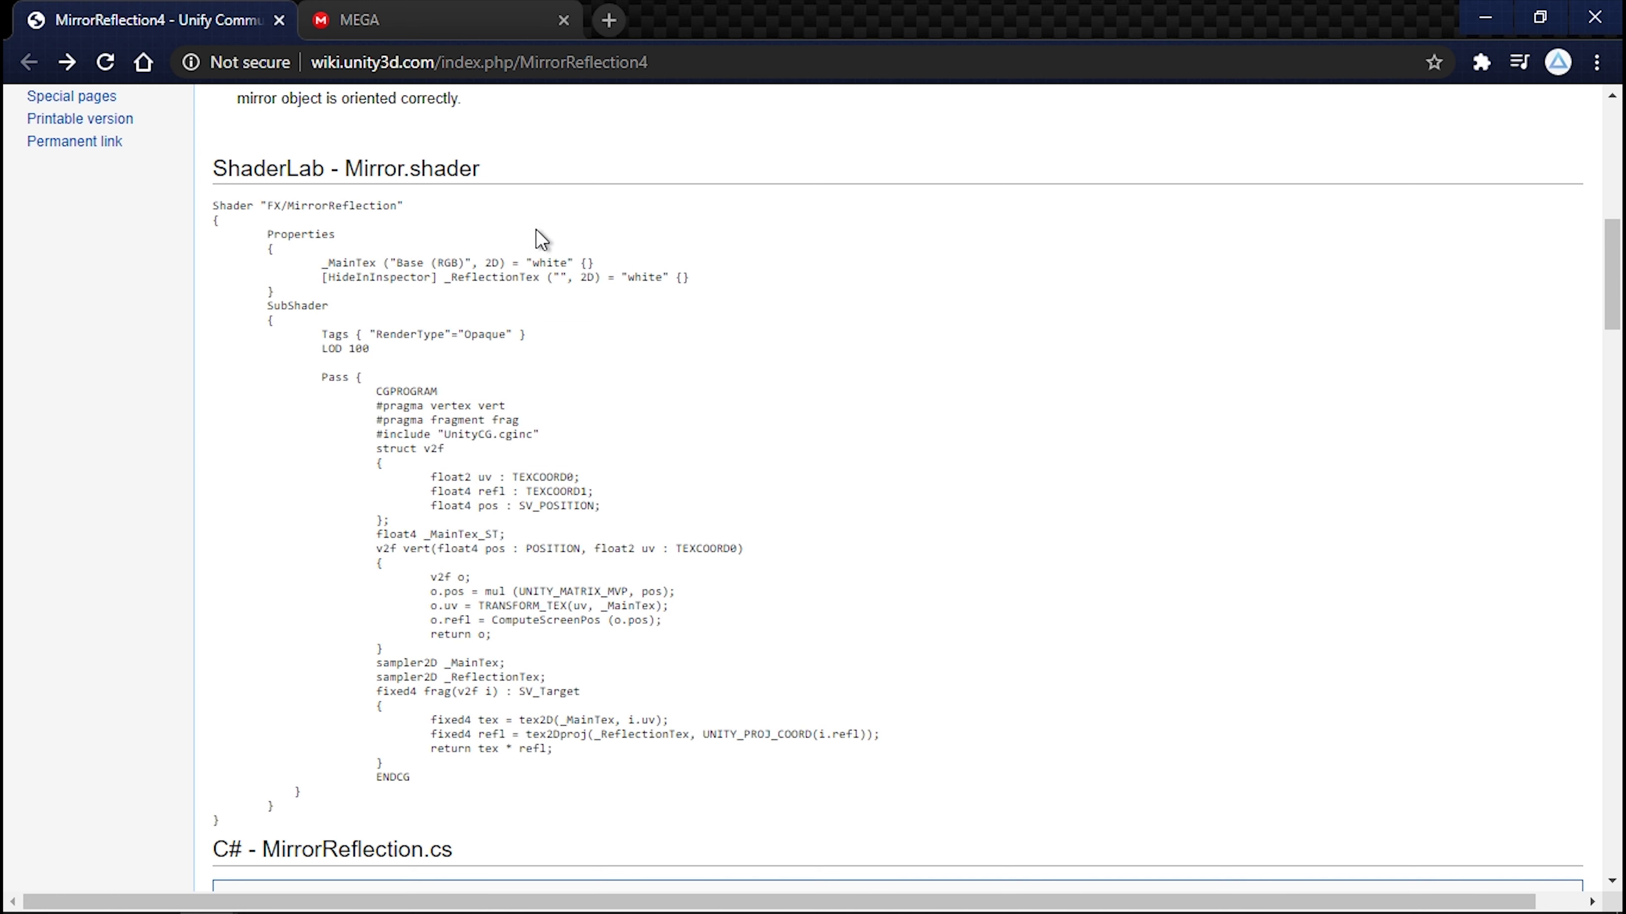
Step: Scroll down to the C# MirrorReflection.cs script code
{"action": "scroll", "coordinate": [505, 240], "scroll_direction": "down", "scroll_amount": 3}
{"action": "scroll", "coordinate": [505, 240], "scroll_direction": "down", "scroll_amount": 5}
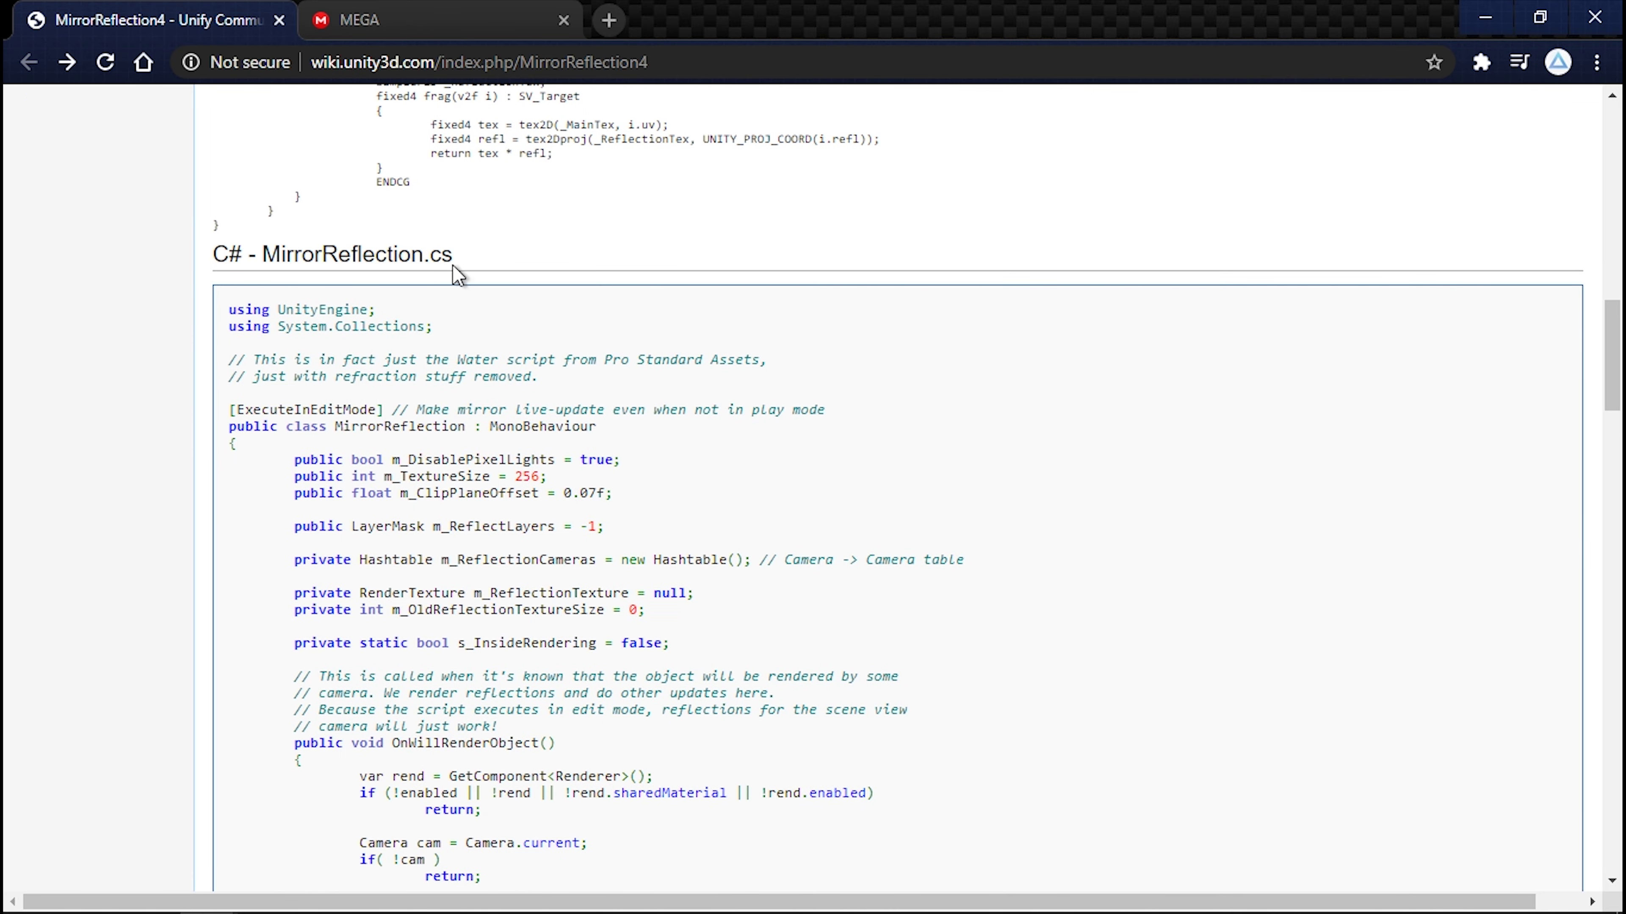
{"action": "scroll", "coordinate": [448, 269], "scroll_direction": "down", "scroll_amount": 2}
{"action": "scroll", "coordinate": [275, 237], "scroll_direction": "up", "scroll_amount": 2}
{"action": "scroll", "coordinate": [263, 275], "scroll_direction": "down", "scroll_amount": 3}
{"action": "scroll", "coordinate": [286, 215], "scroll_direction": "up", "scroll_amount": 1}
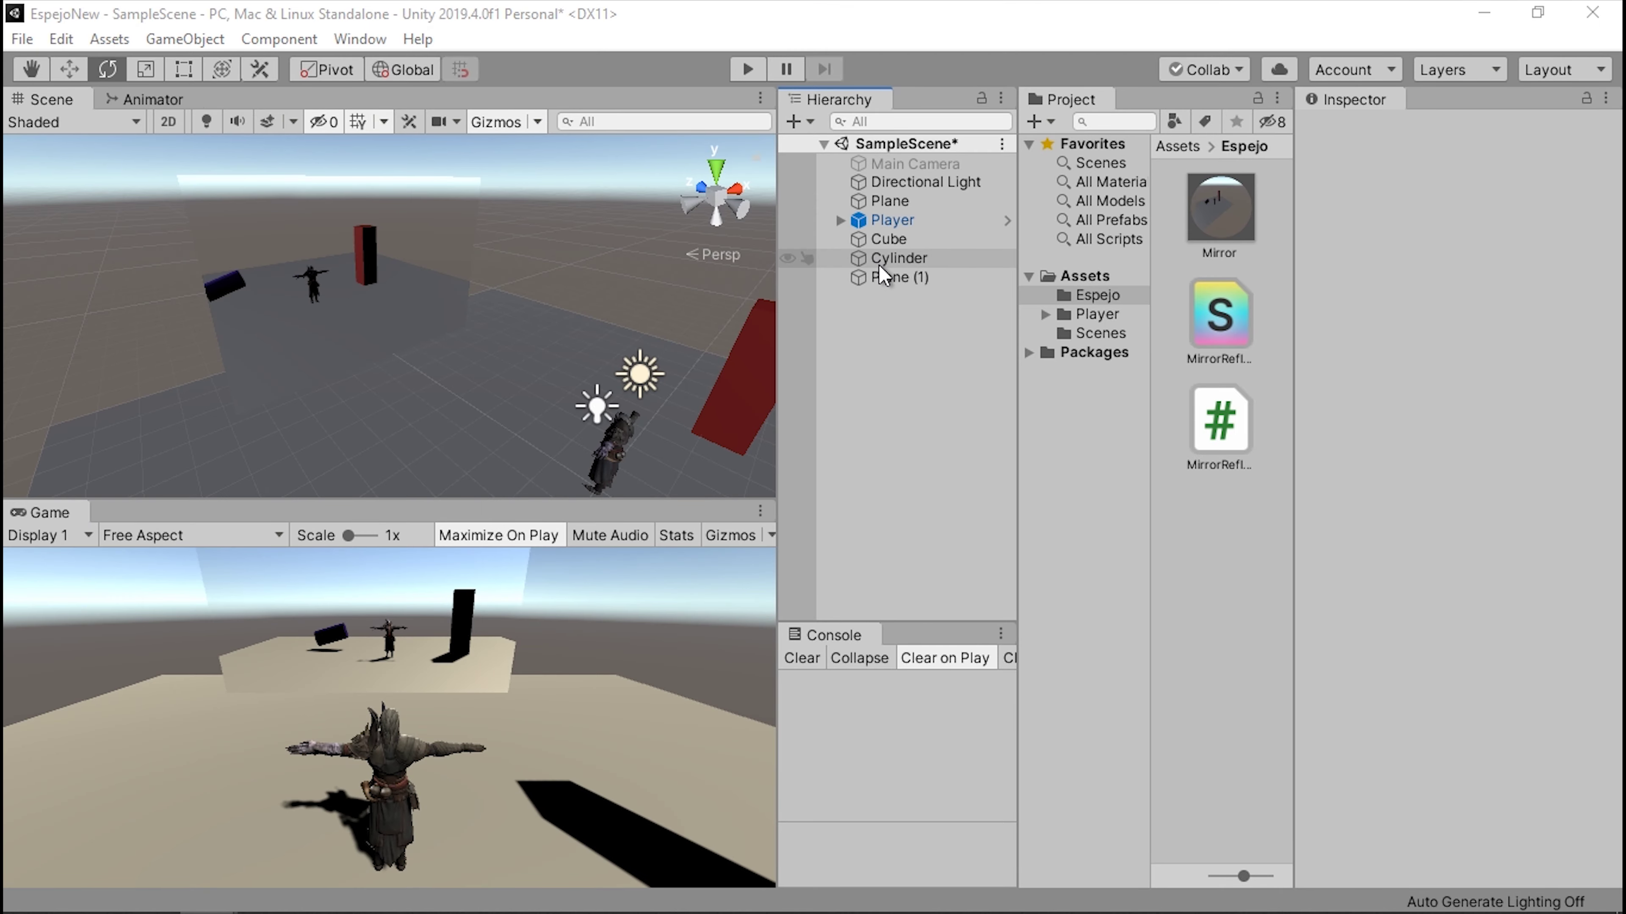
Step: Lower Plane (1)'s Mirror Reflection Script Texture Size from 1024 to 256
{"action": "left_click", "coordinate": [896, 258]}
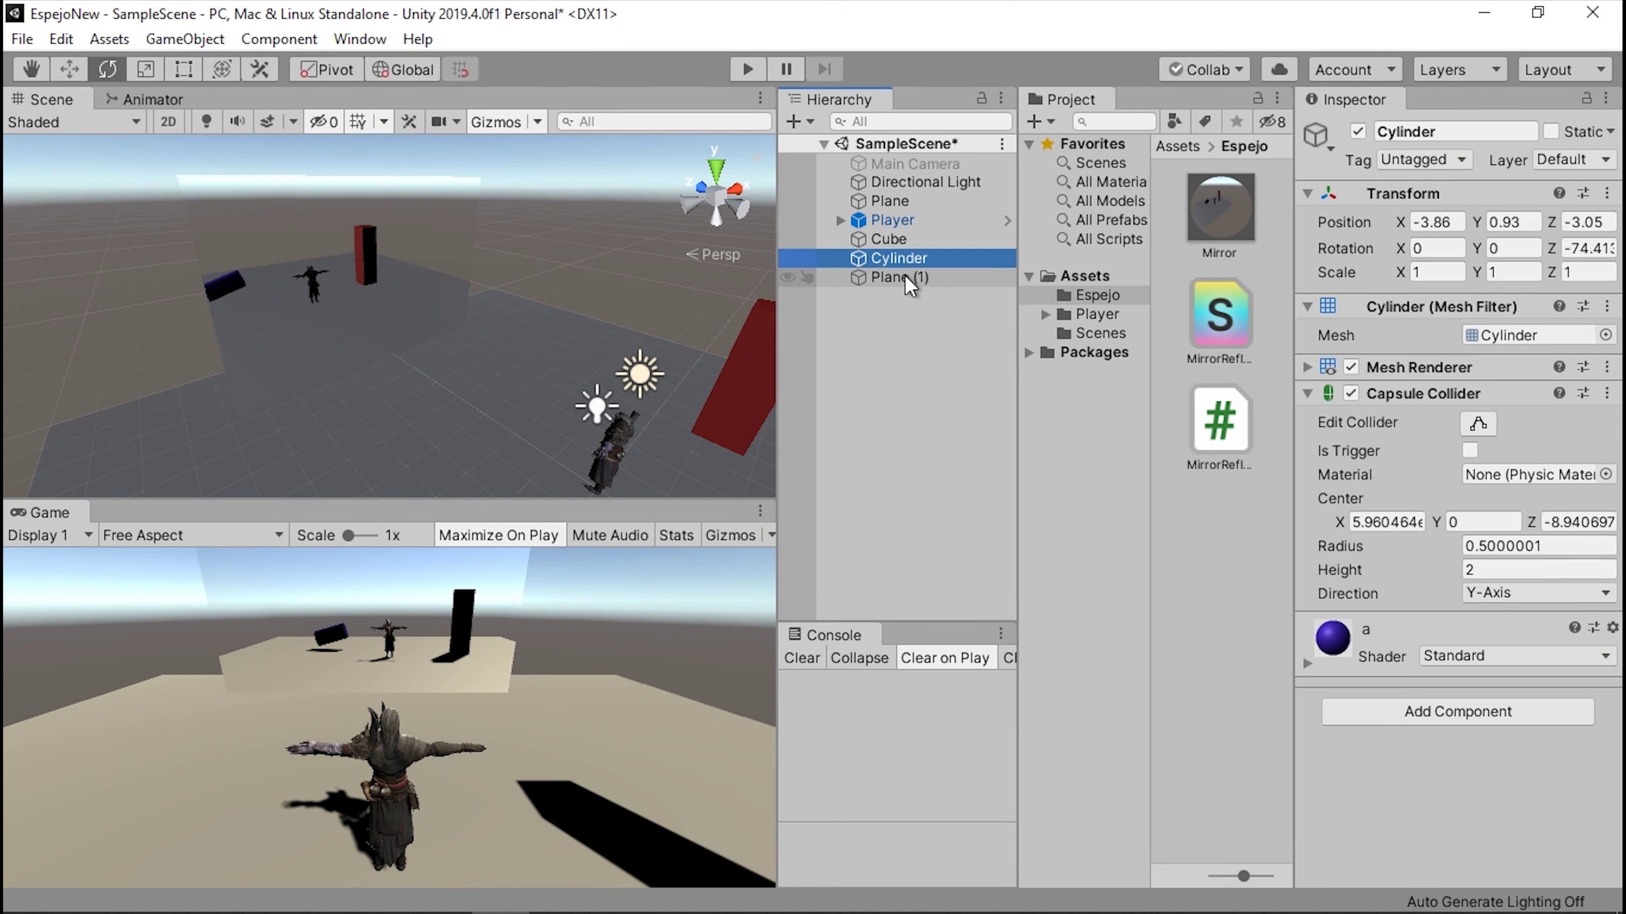
{"action": "left_click", "coordinate": [906, 277]}
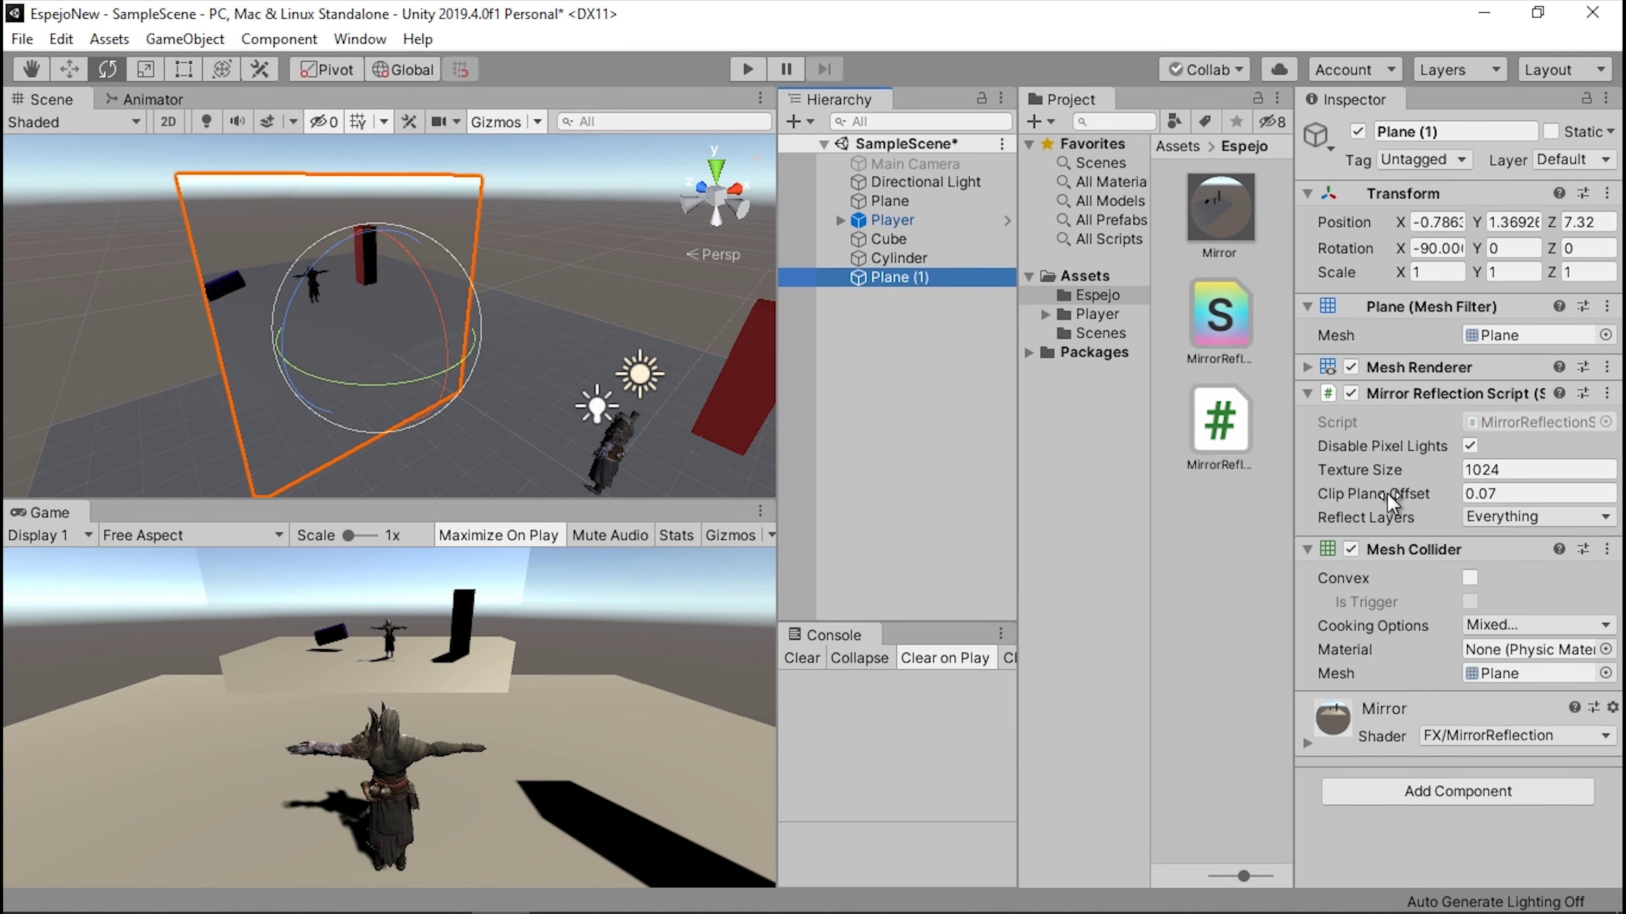
{"action": "left_click", "coordinate": [1512, 471]}
{"action": "type", "text": "256"}
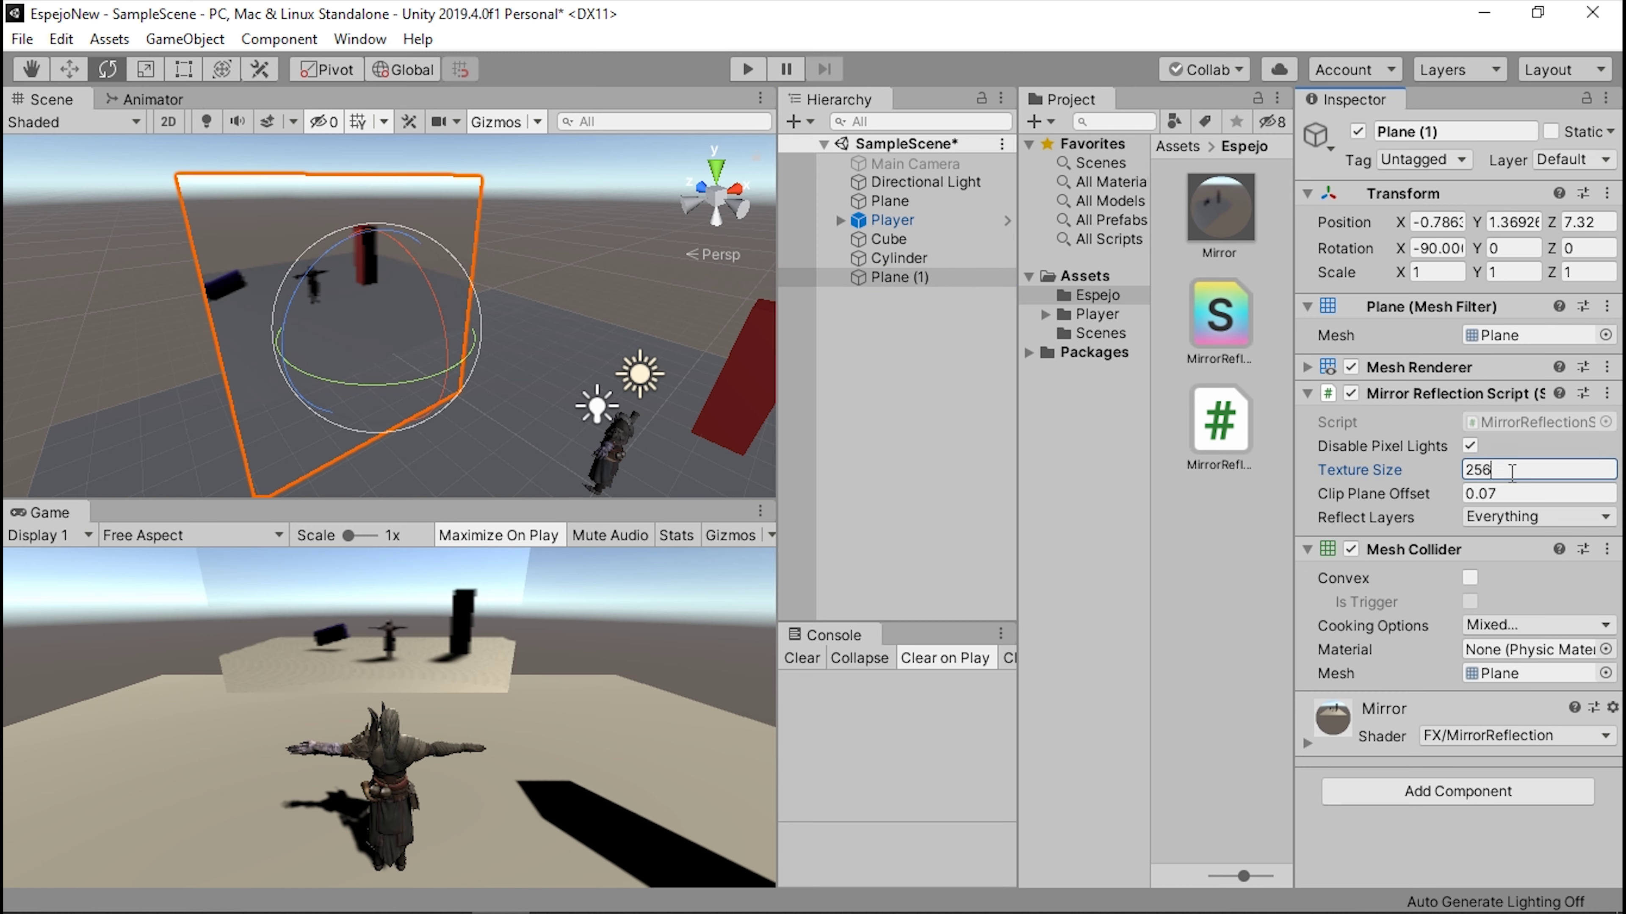
{"action": "right_click_drag", "start_coordinate": [474, 301], "coordinate": [355, 282]}
{"action": "scroll", "coordinate": [356, 282], "scroll_direction": "down", "scroll_amount": 3}
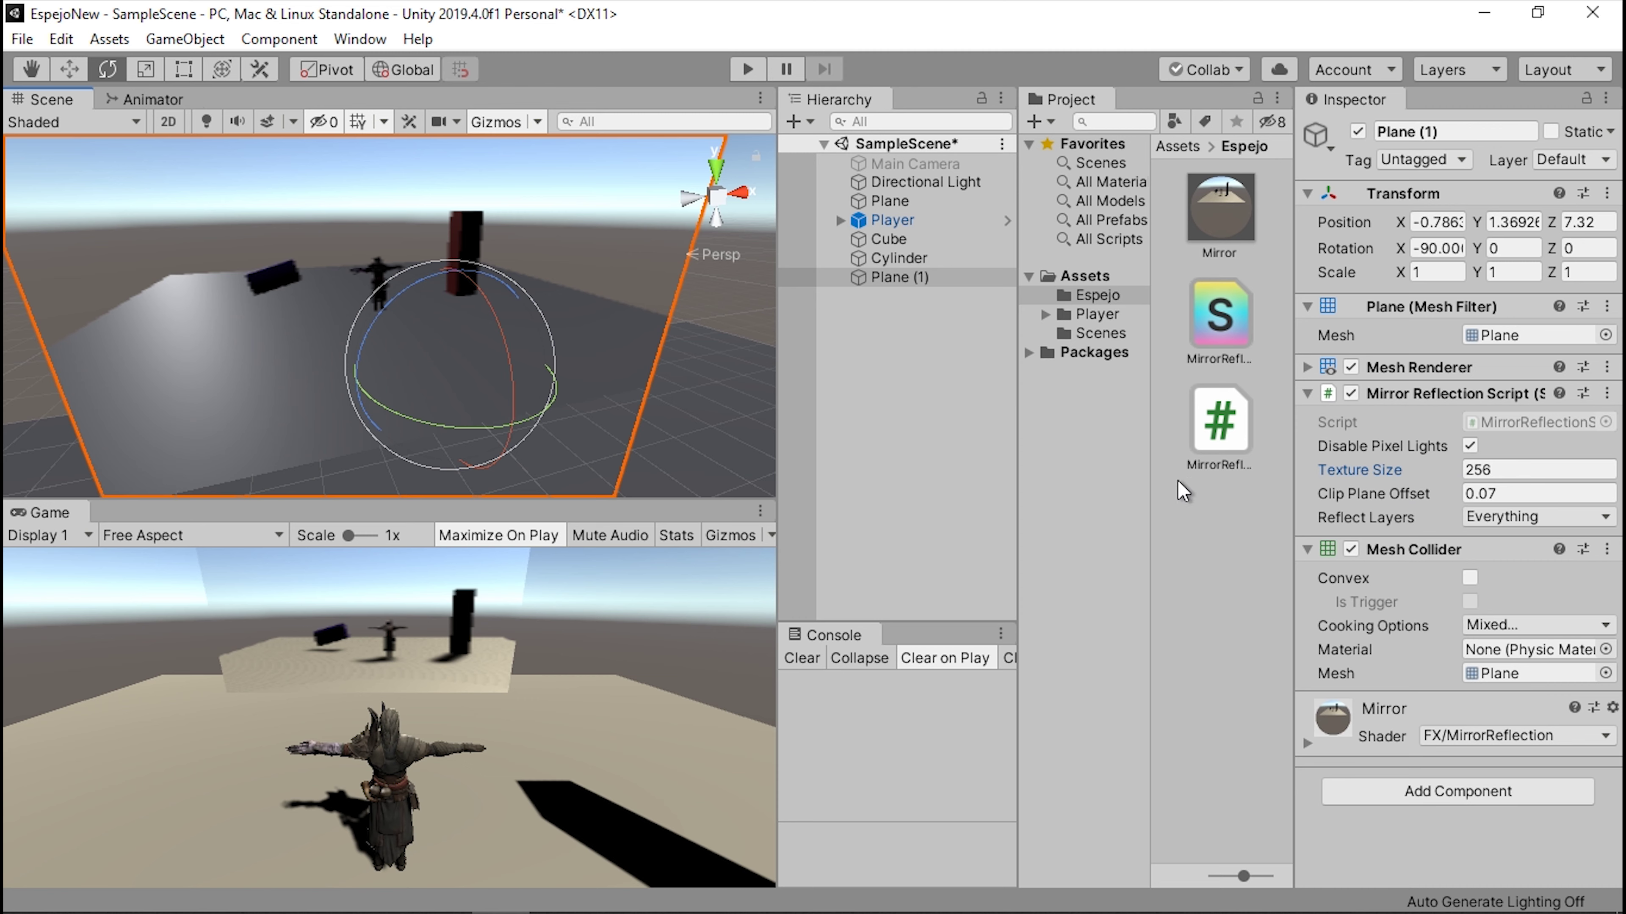
Step: Restore the Texture Size to 1024 and view the mirror and platform from the front
{"action": "left_click", "coordinate": [1501, 469]}
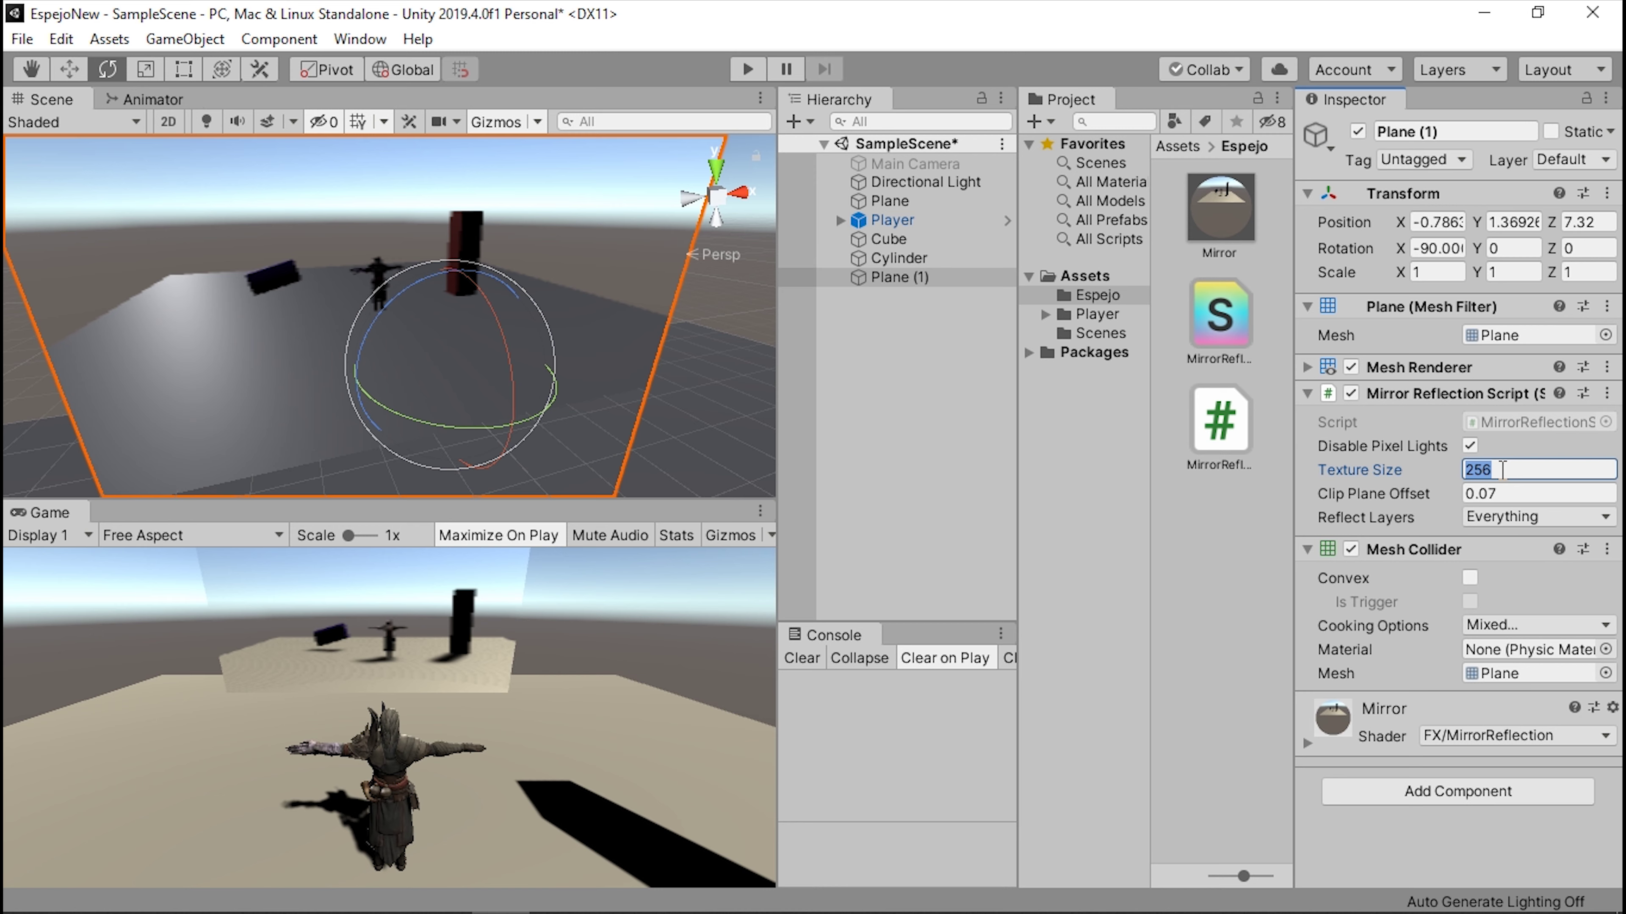
{"action": "type", "text": "1024"}
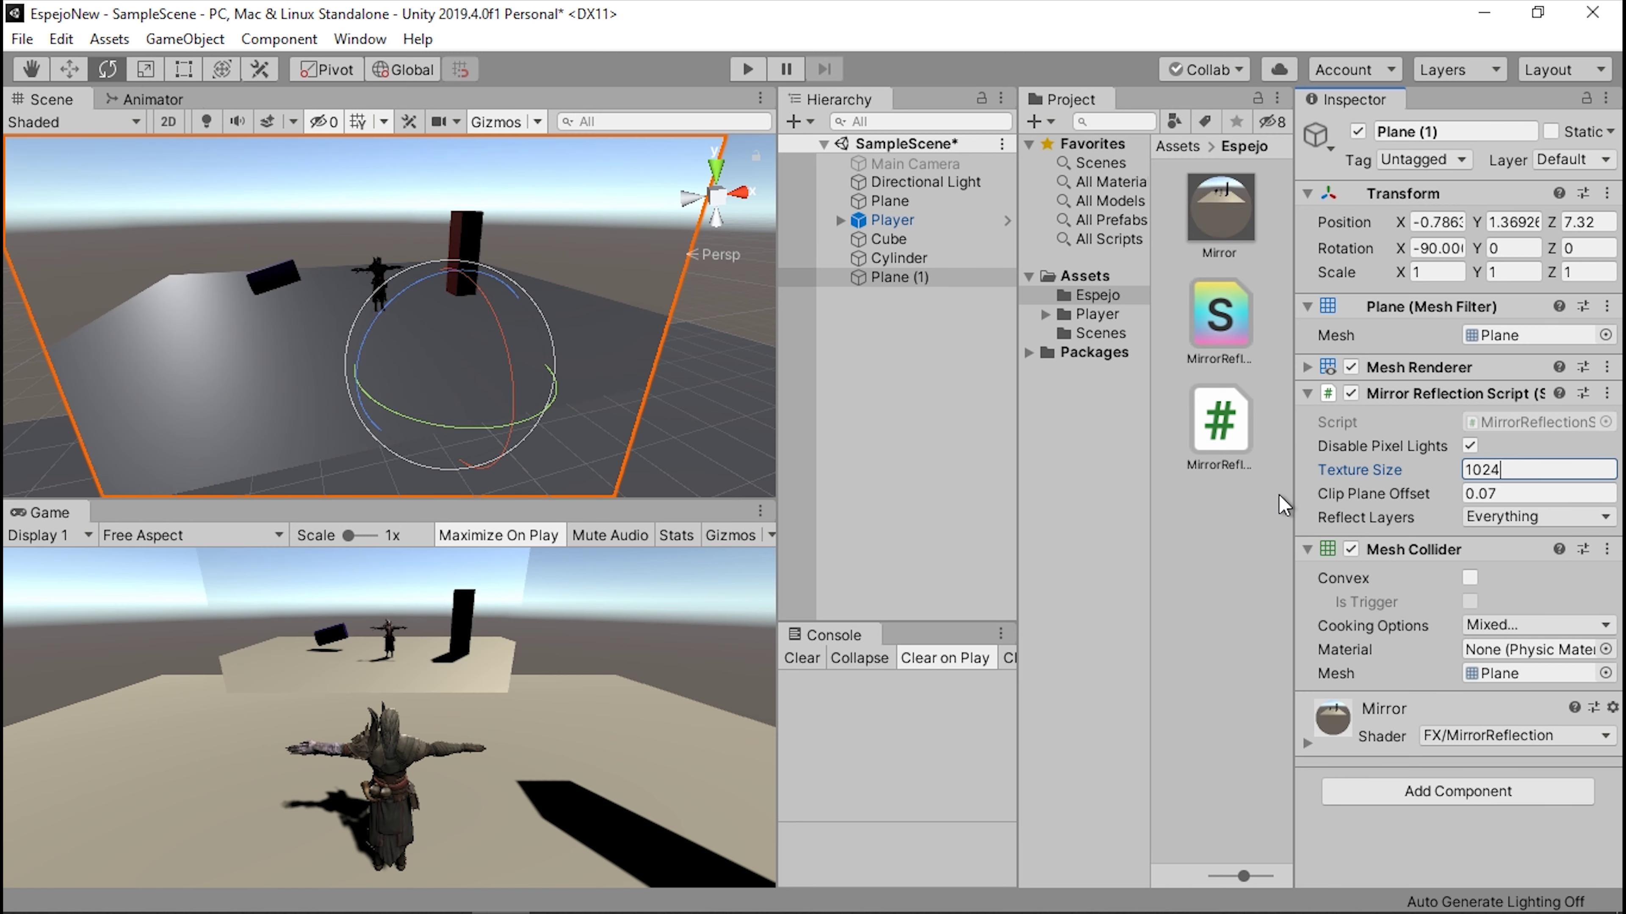
{"action": "scroll", "coordinate": [278, 267], "scroll_direction": "up", "scroll_amount": 5}
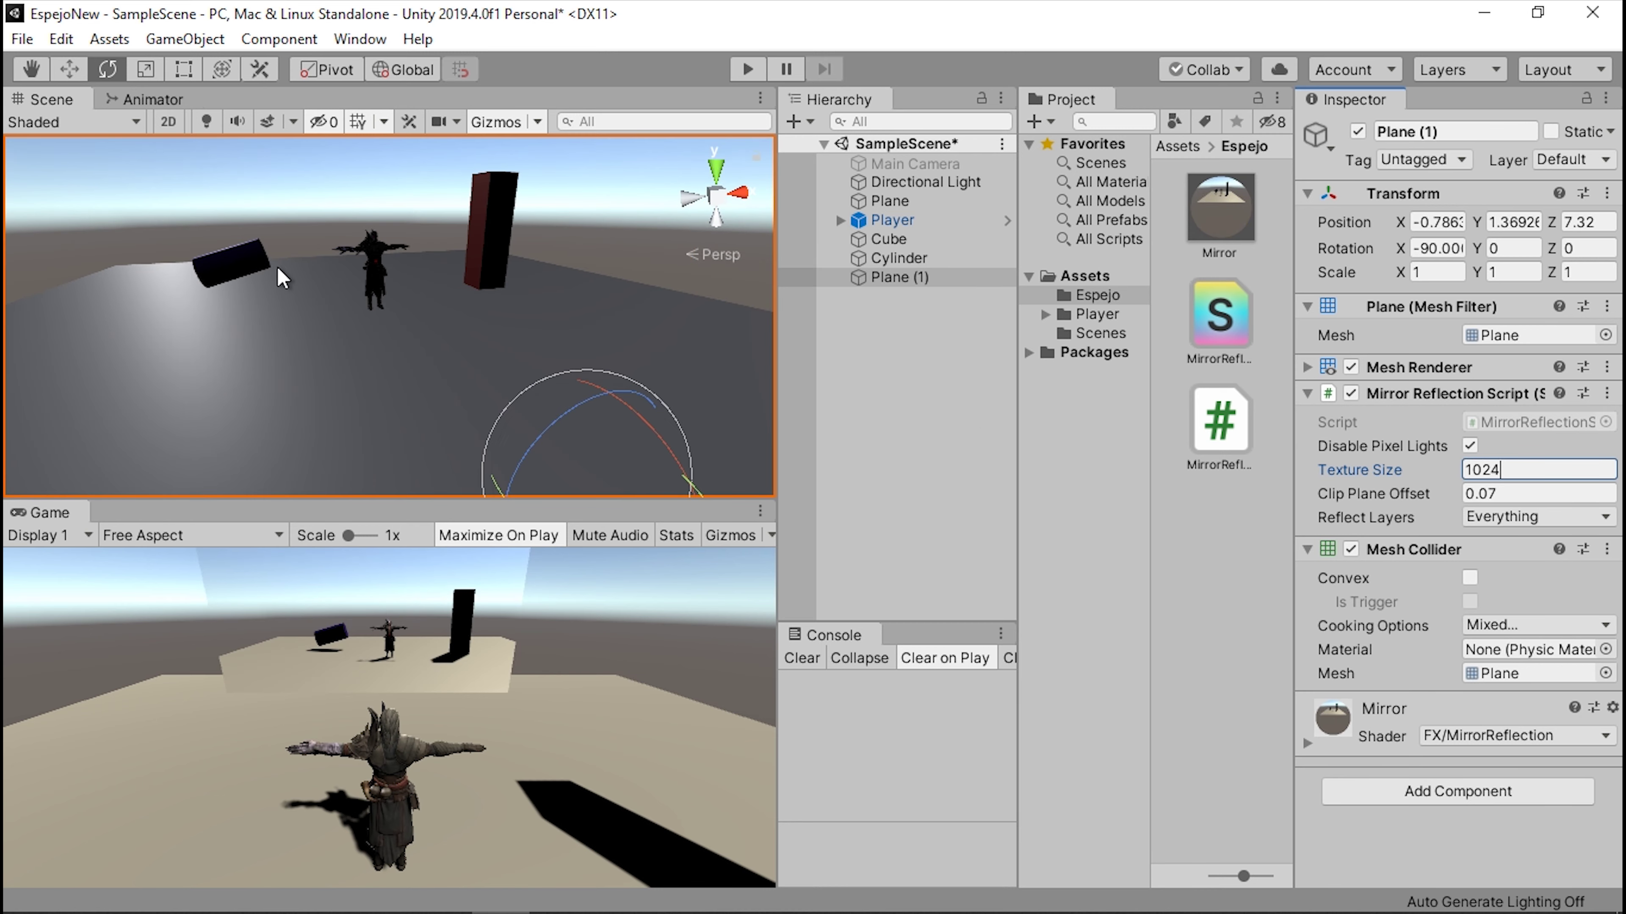
{"action": "left_click_drag", "start_coordinate": [277, 267], "coordinate": [736, 362], "text": "alt"}
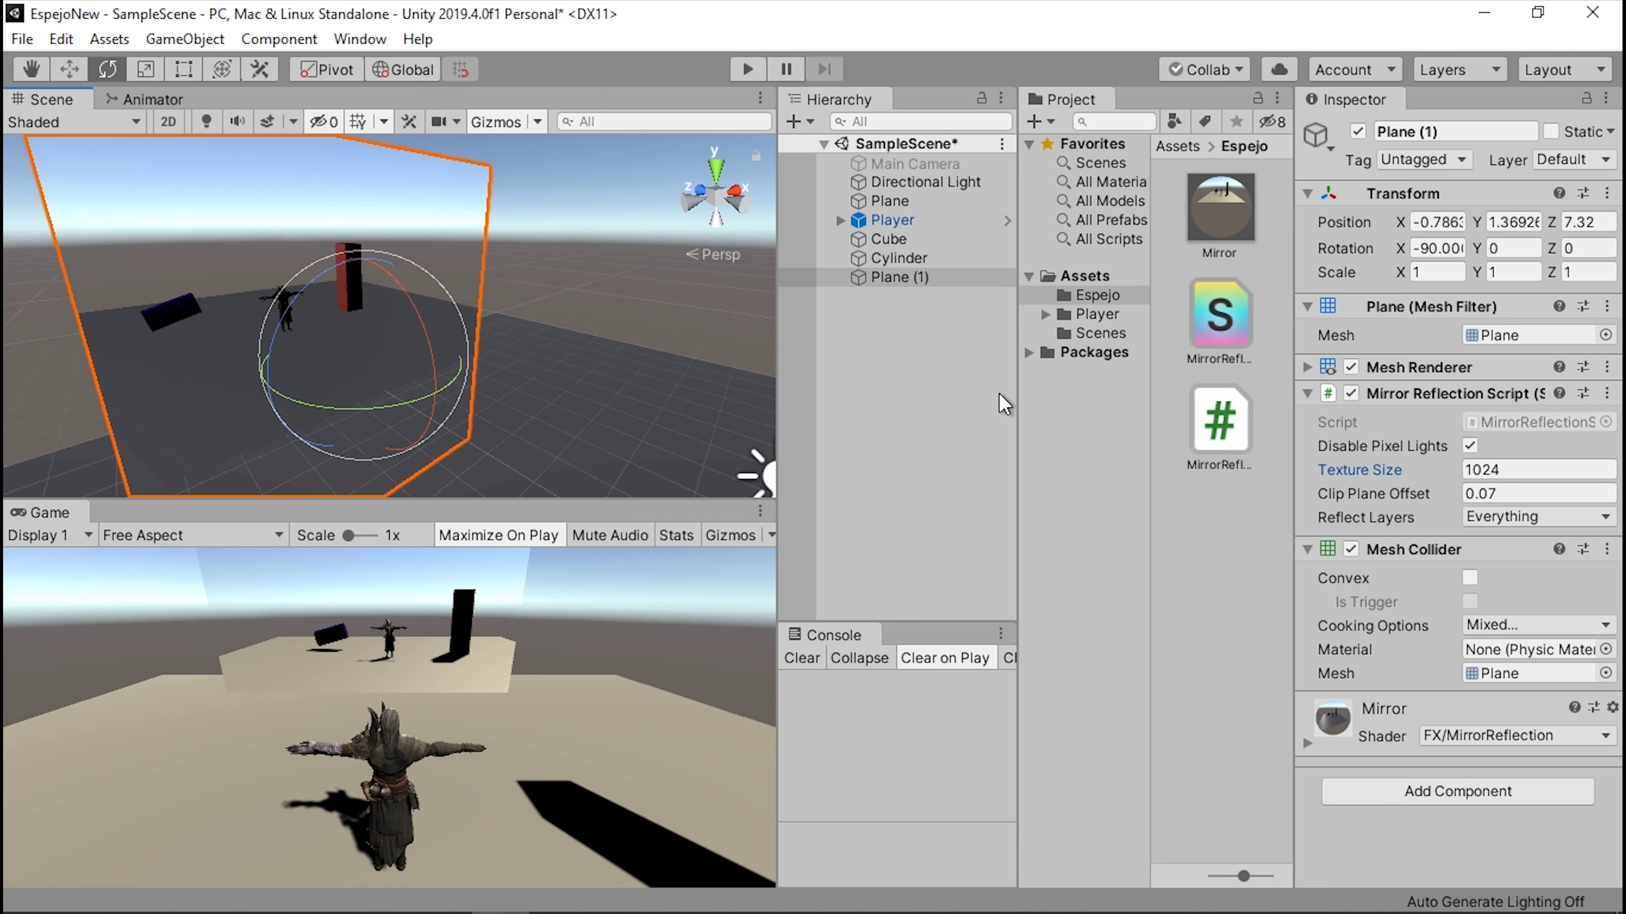
{"action": "left_click", "coordinate": [969, 379]}
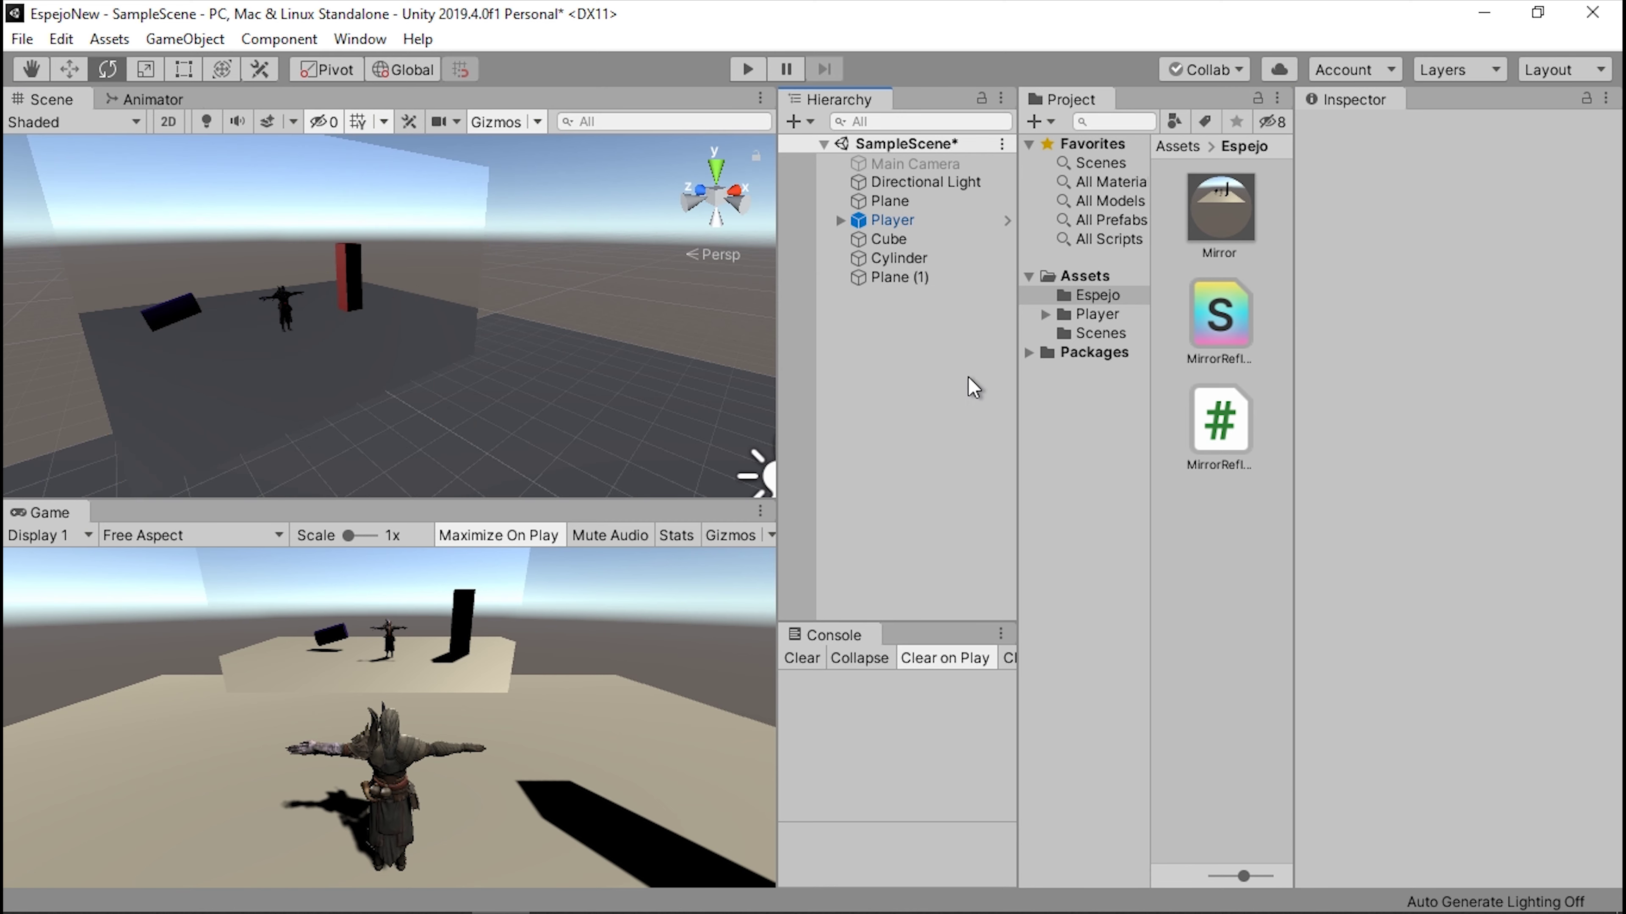
{"action": "left_click_drag", "start_coordinate": [552, 285], "coordinate": [398, 282], "text": "alt"}
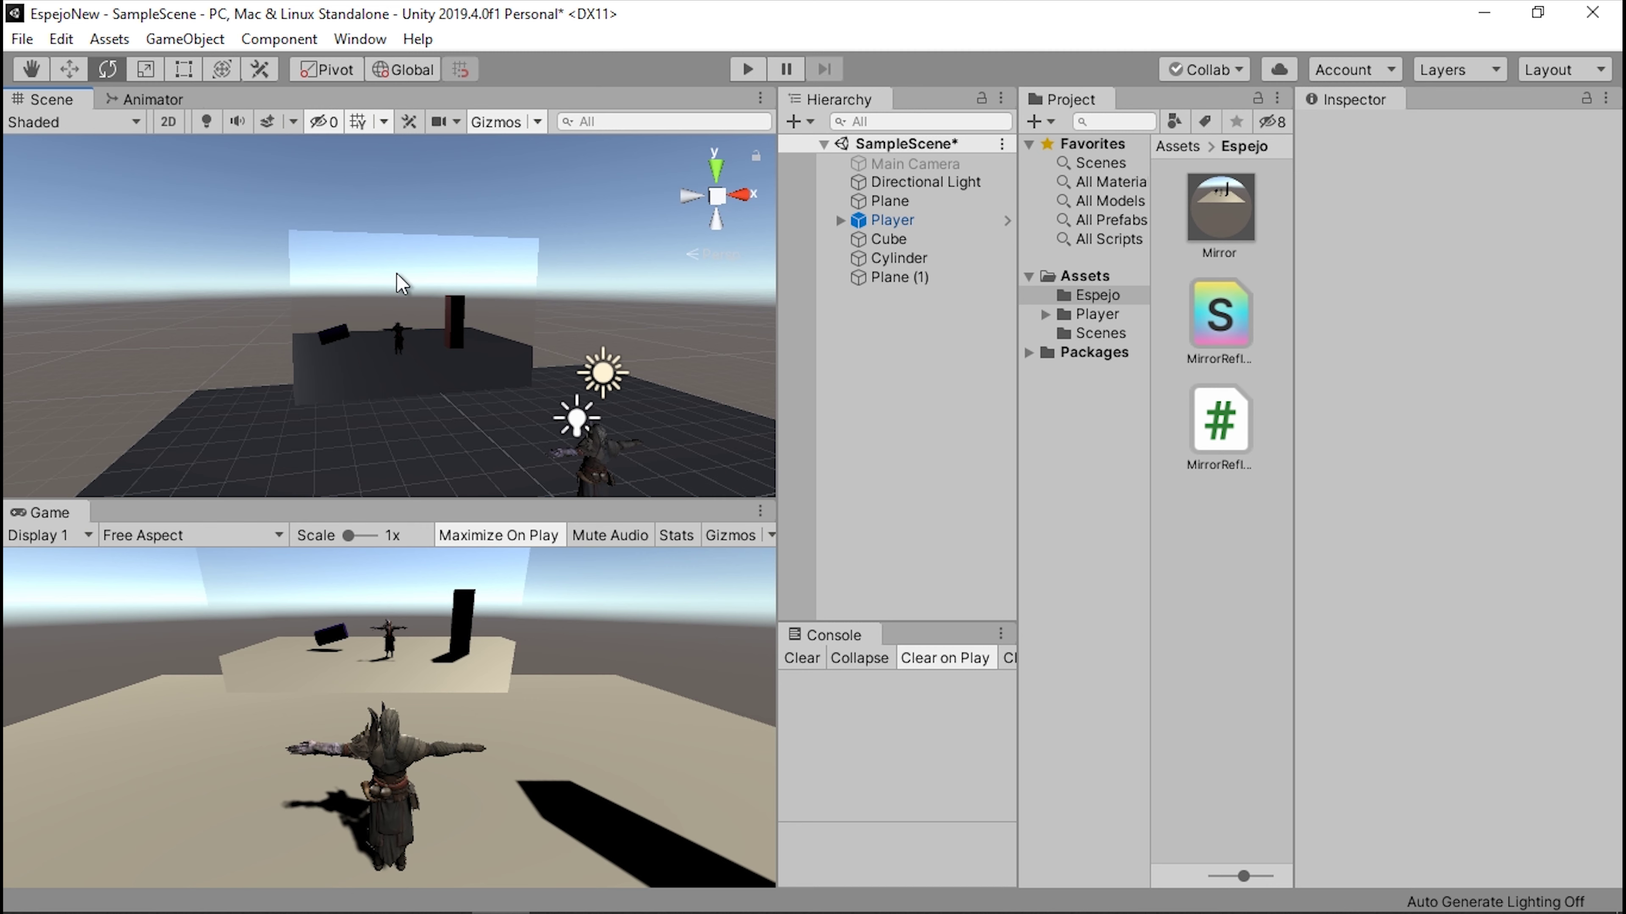